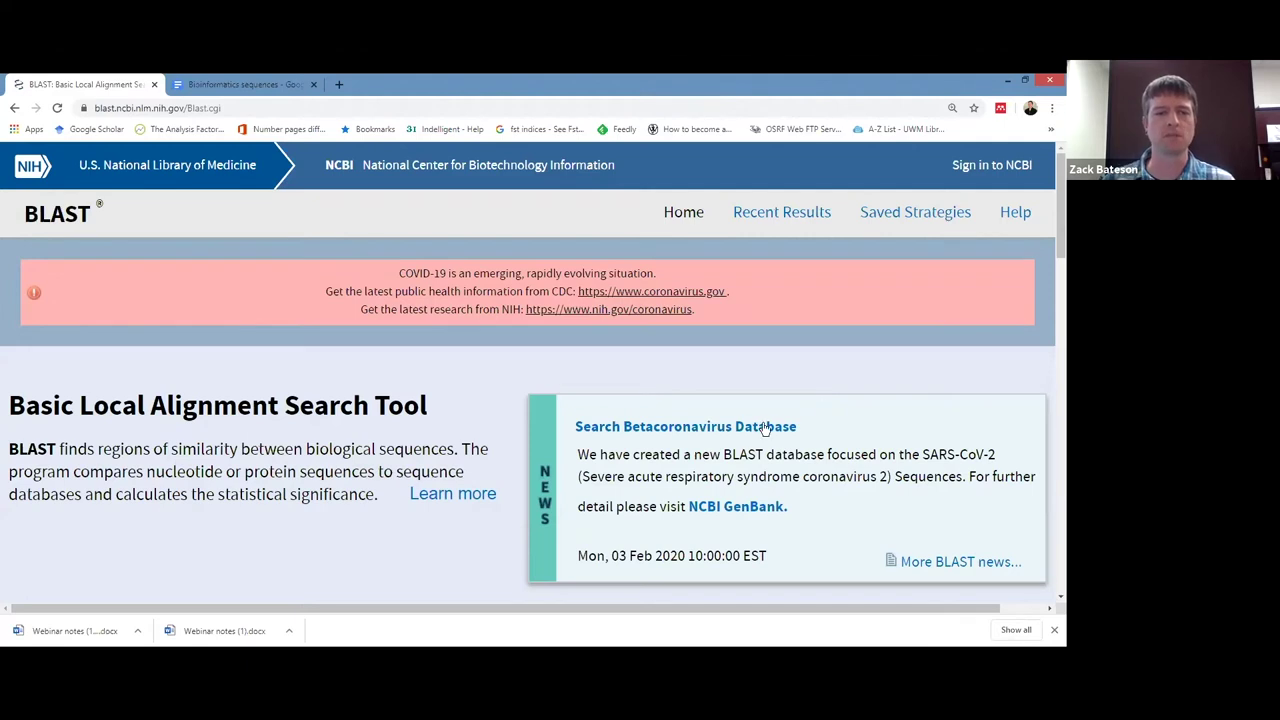
# Open the Nucleotide BLAST search from the Web BLAST section of the BLAST home page.
pyautogui.scroll(-3, 488, 458)
pyautogui.scroll(-2, 487, 460)
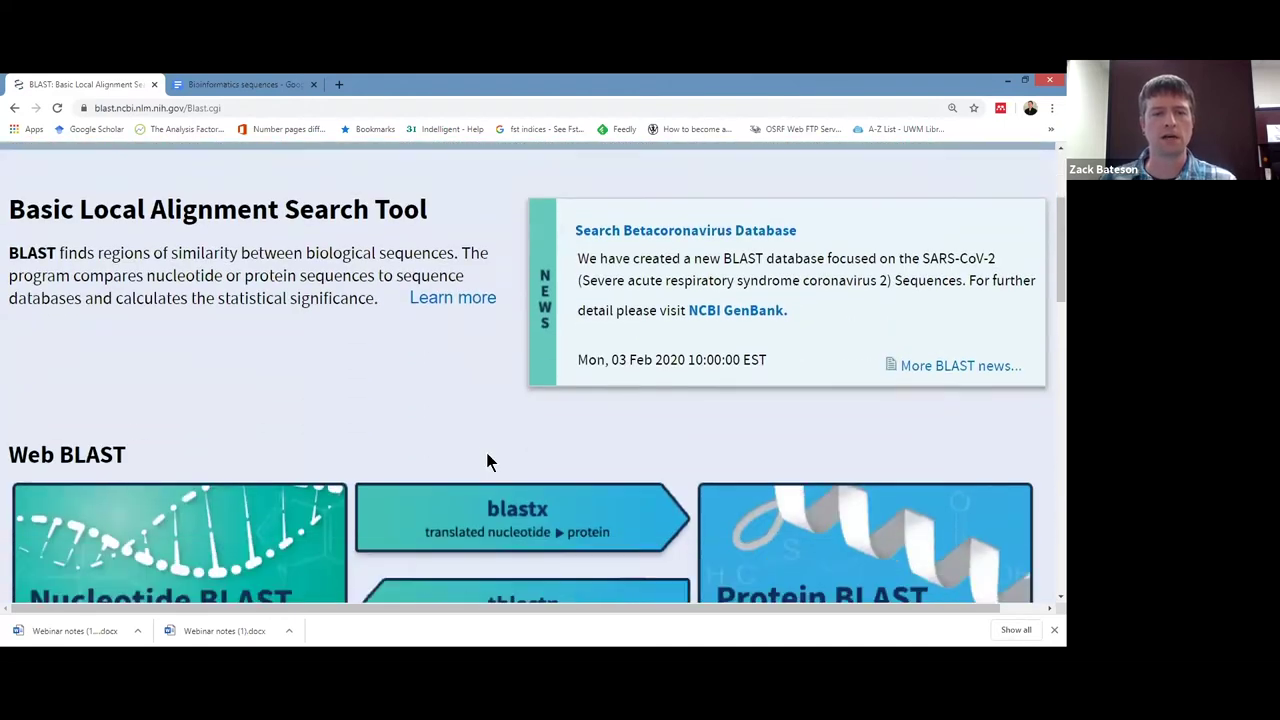
pyautogui.hotkey('ctrl', '-')
pyautogui.hotkey('ctrl', '-')
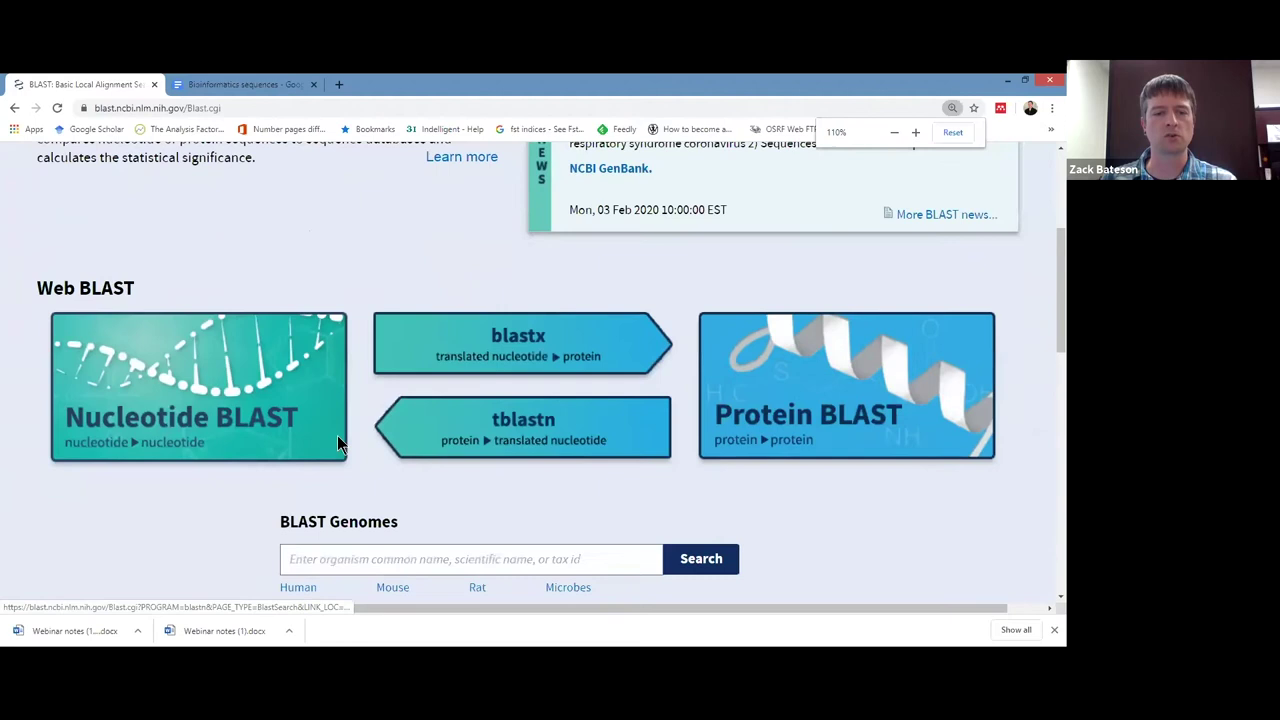
pyautogui.scroll(2, 258, 510)
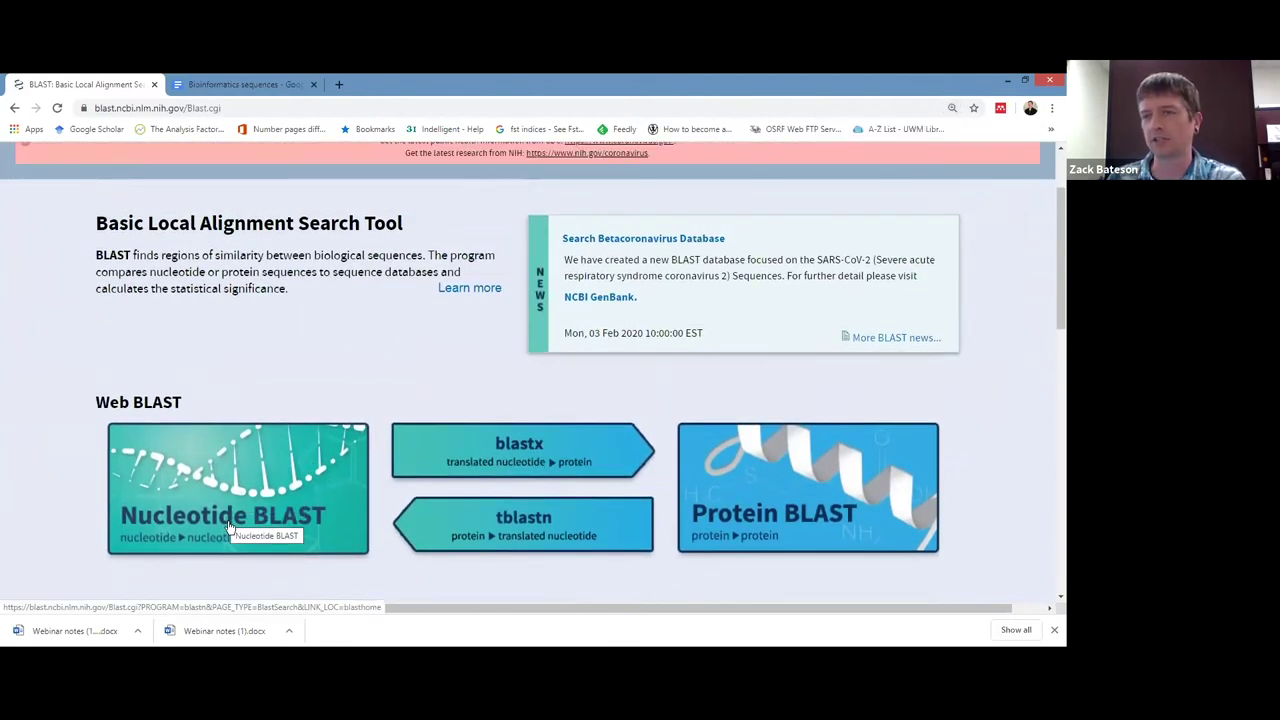
pyautogui.click(230, 526)
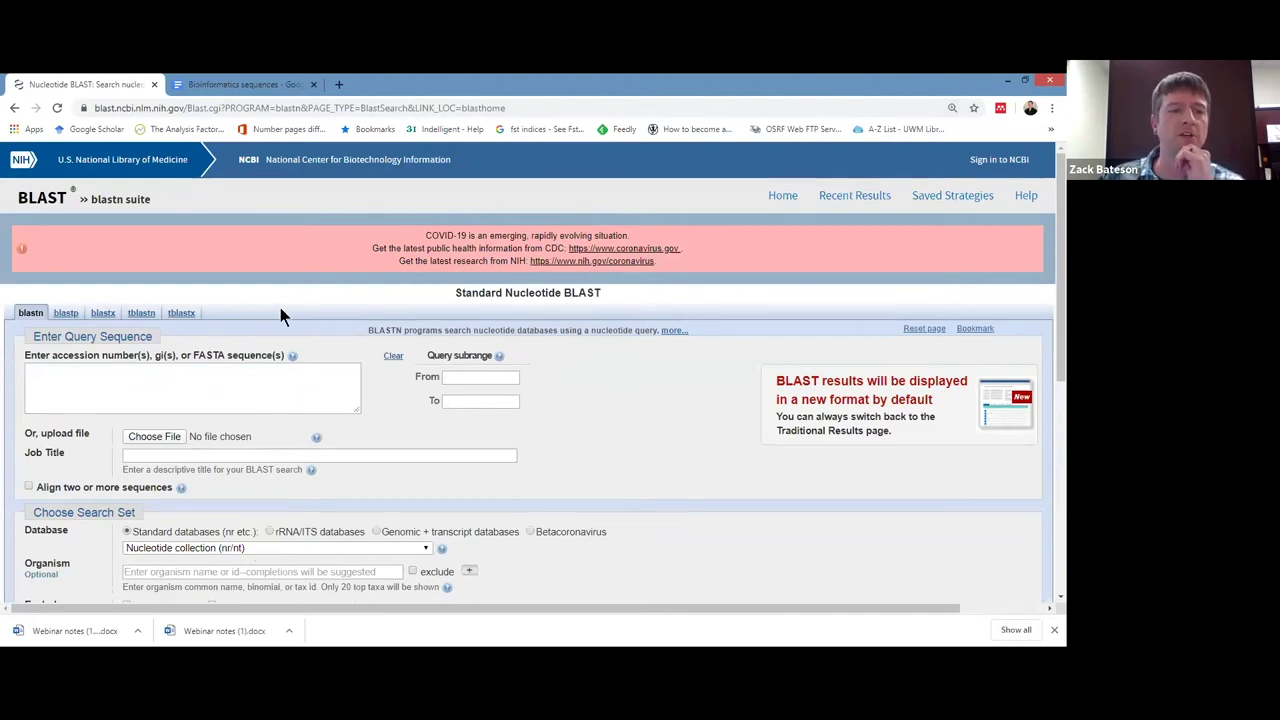
# Enter "Grow Next Gen - Ohio Soybean Field" as the job title of the BLAST search.
pyautogui.click(50, 390)
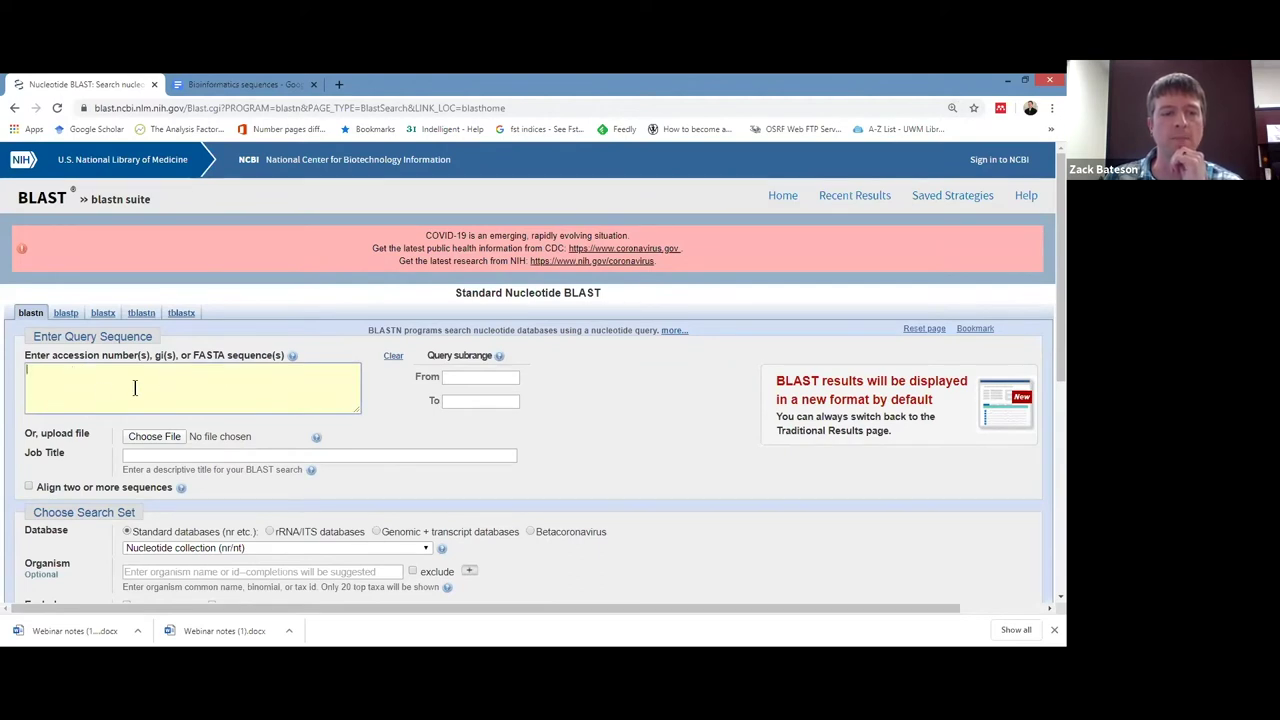
pyautogui.click(130, 457)
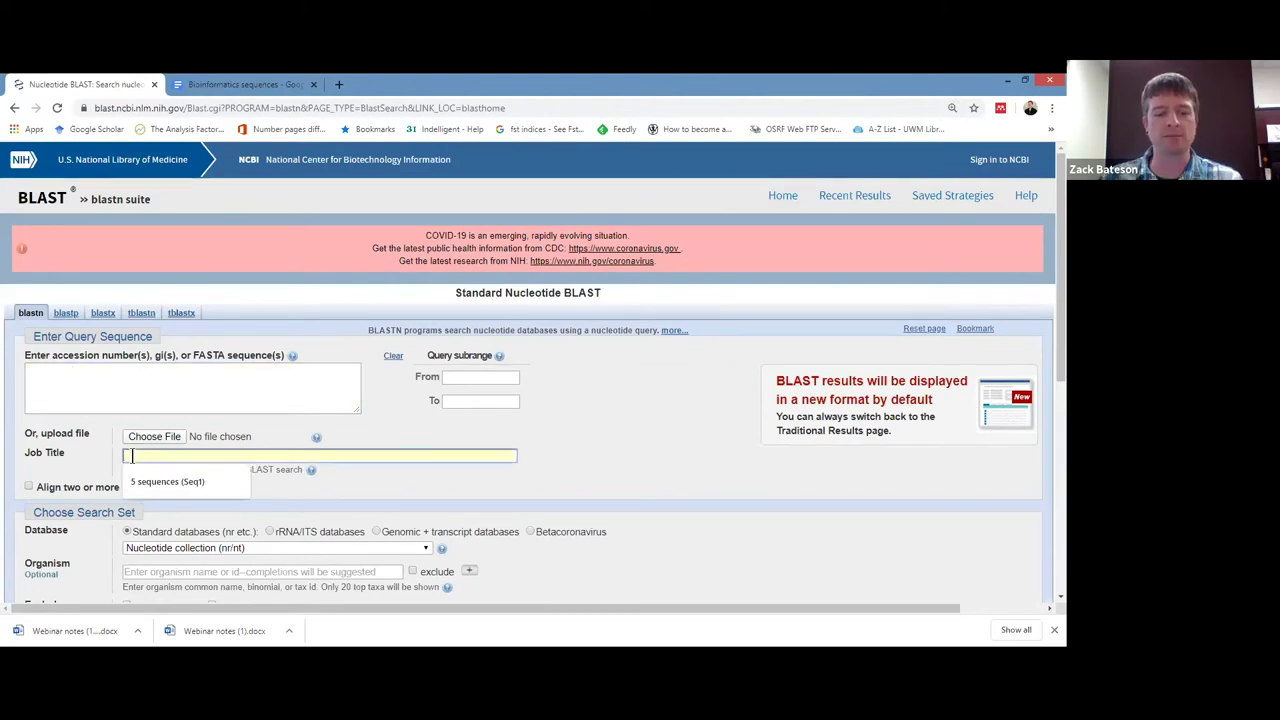
pyautogui.write('Glow')
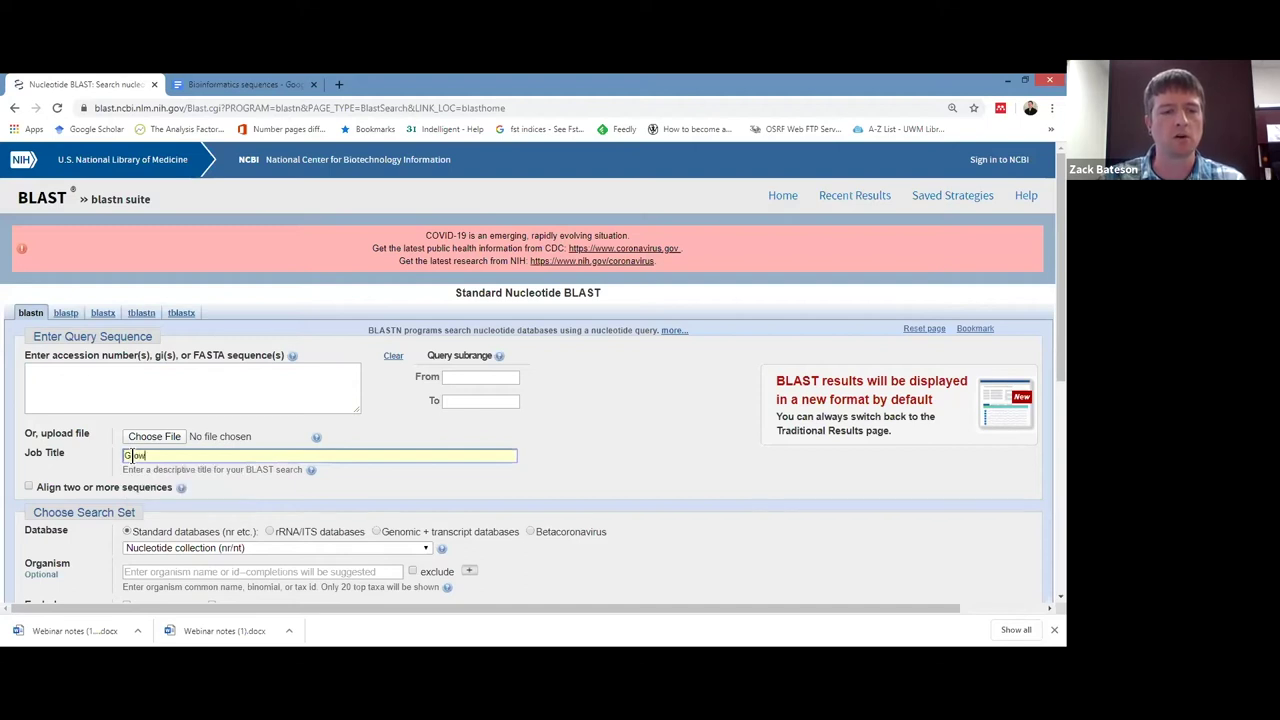
pyautogui.write(' Next Gen - Ohio')
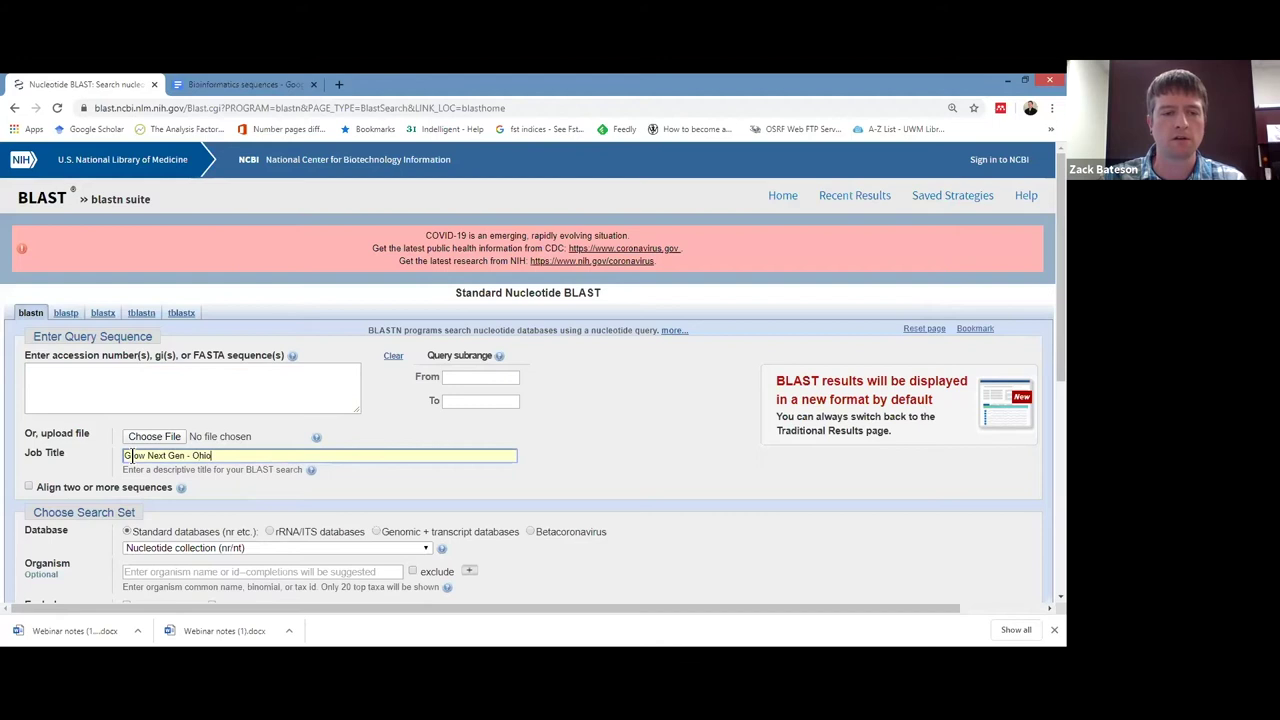
pyautogui.write(' Soybean')
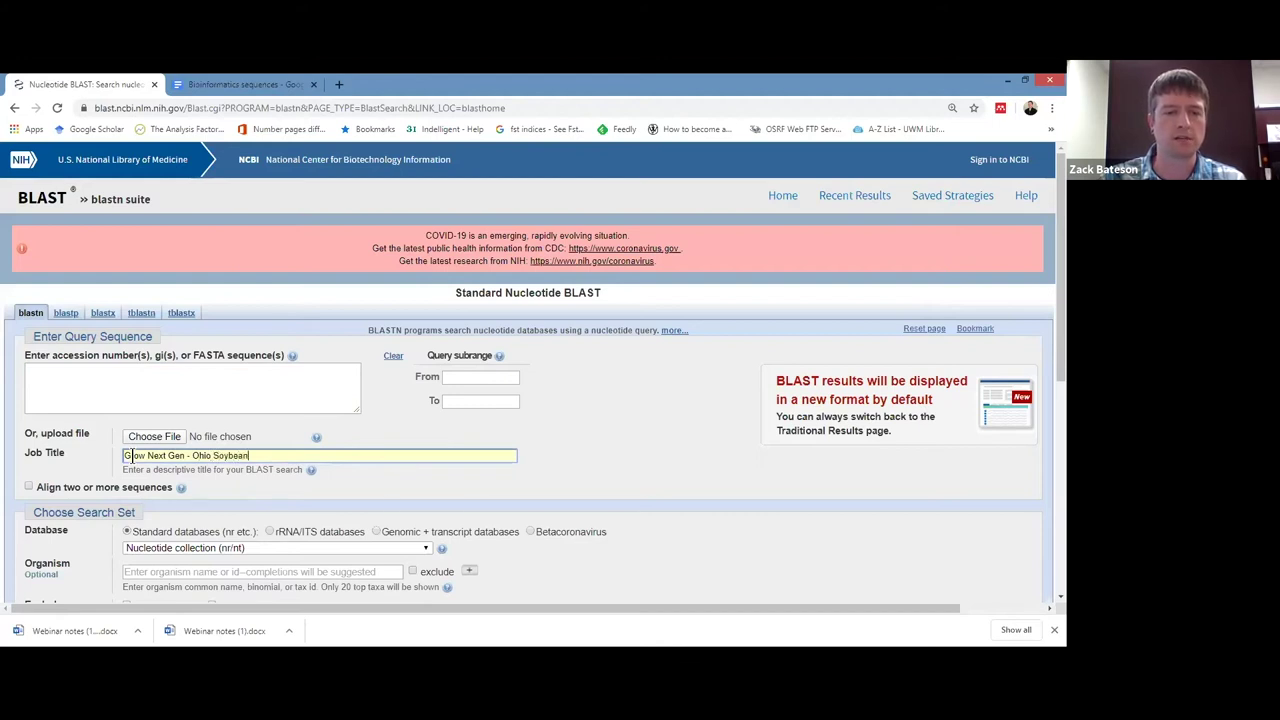
pyautogui.write(' Field')
pyautogui.click(129, 455)
pyautogui.press('Delete')
pyautogui.write('r')
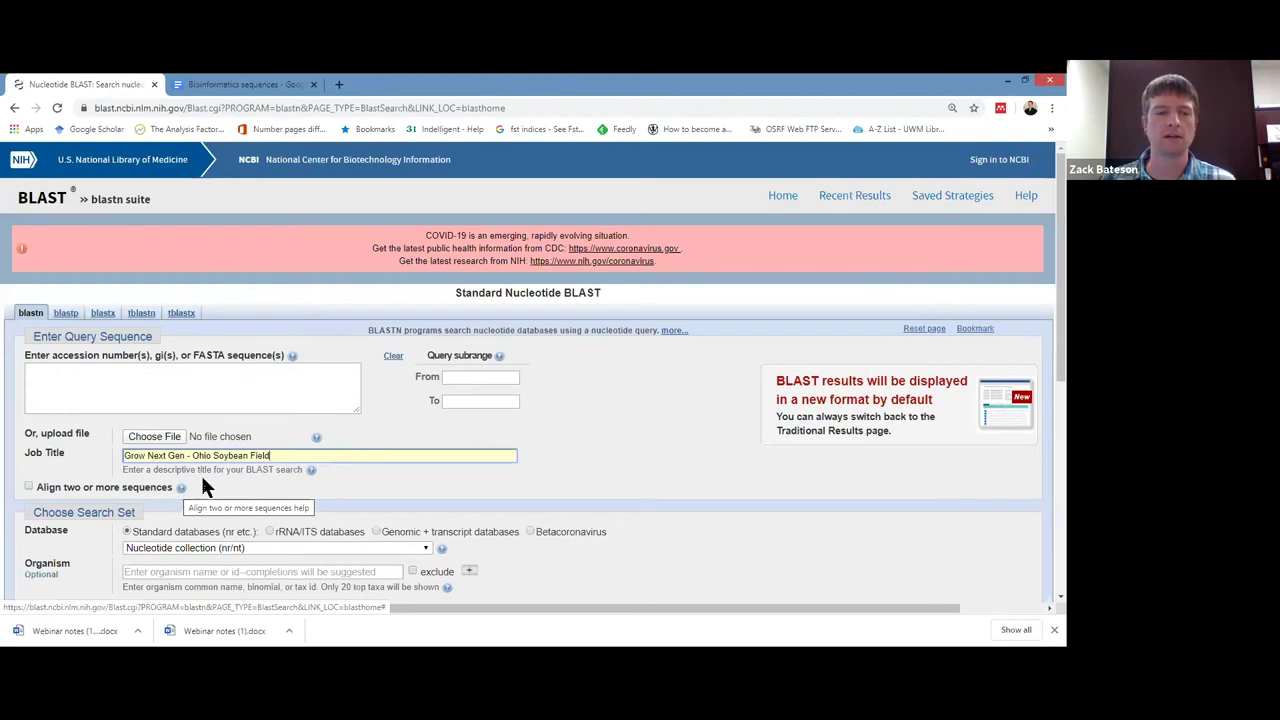
# Switch to the Bioinformatics sequences document in Google Docs and examine the FASTA headers and nucleotide sequences from Seq1 through Seq 5.
pyautogui.click(220, 87)
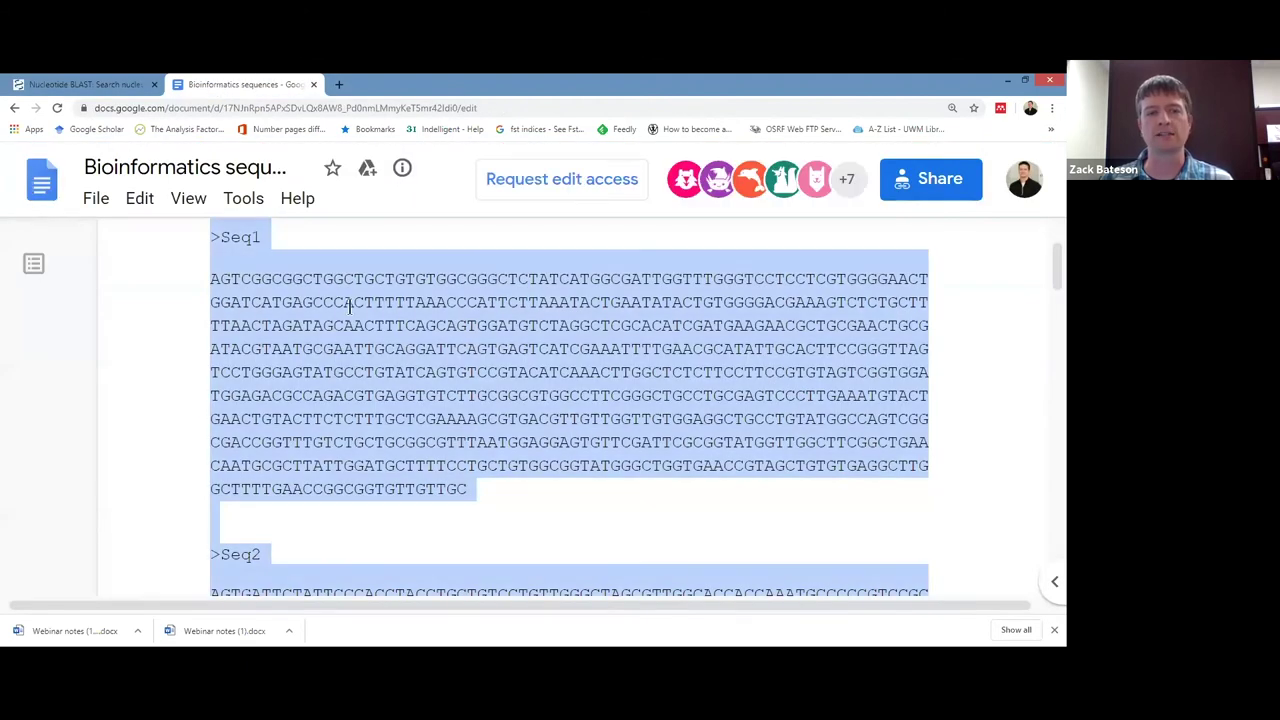
pyautogui.click(349, 306)
pyautogui.scroll(1, 349, 306)
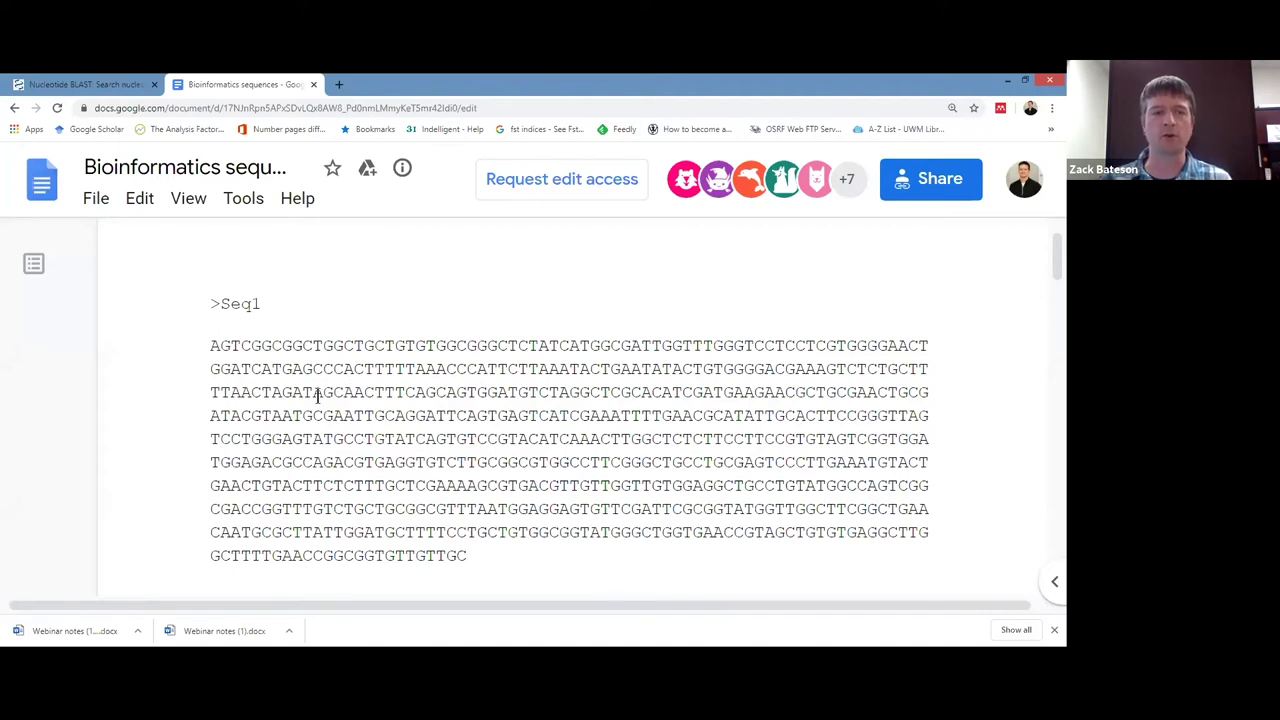
pyautogui.moveTo(210, 304); pyautogui.dragTo(261, 304)
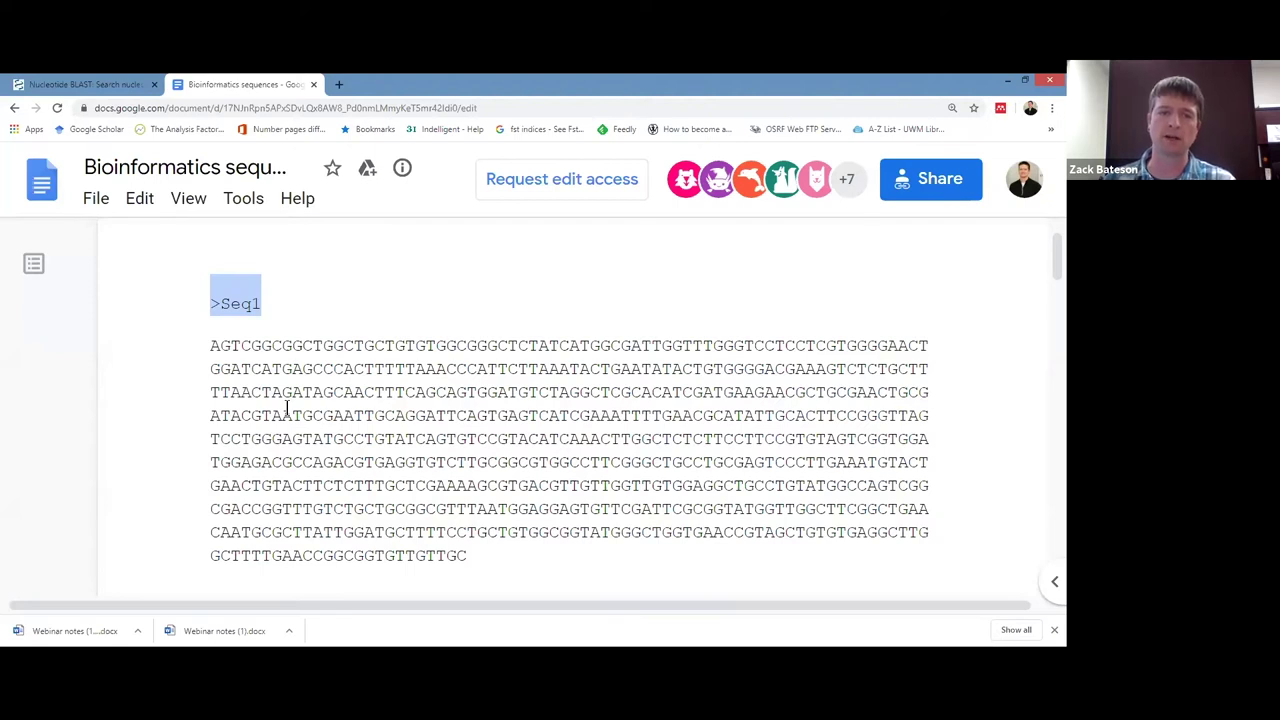
pyautogui.moveTo(210, 347); pyautogui.dragTo(478, 550)
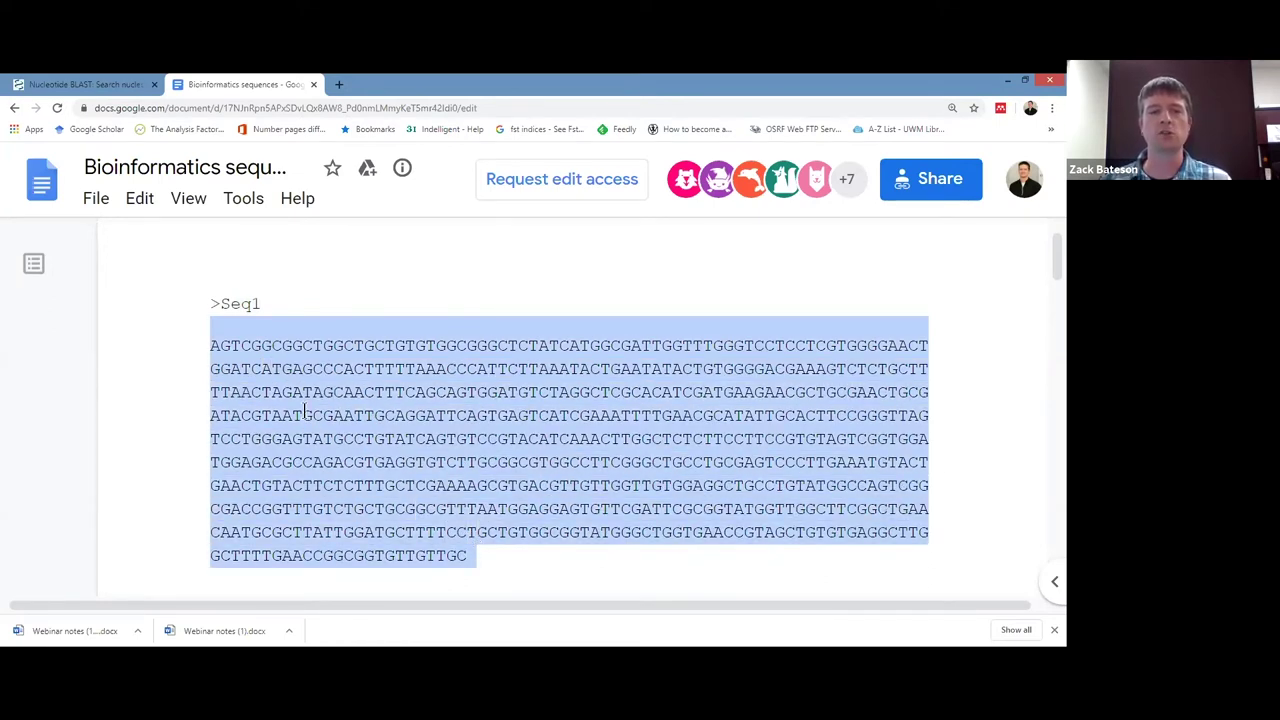
pyautogui.scroll(-5, 305, 413)
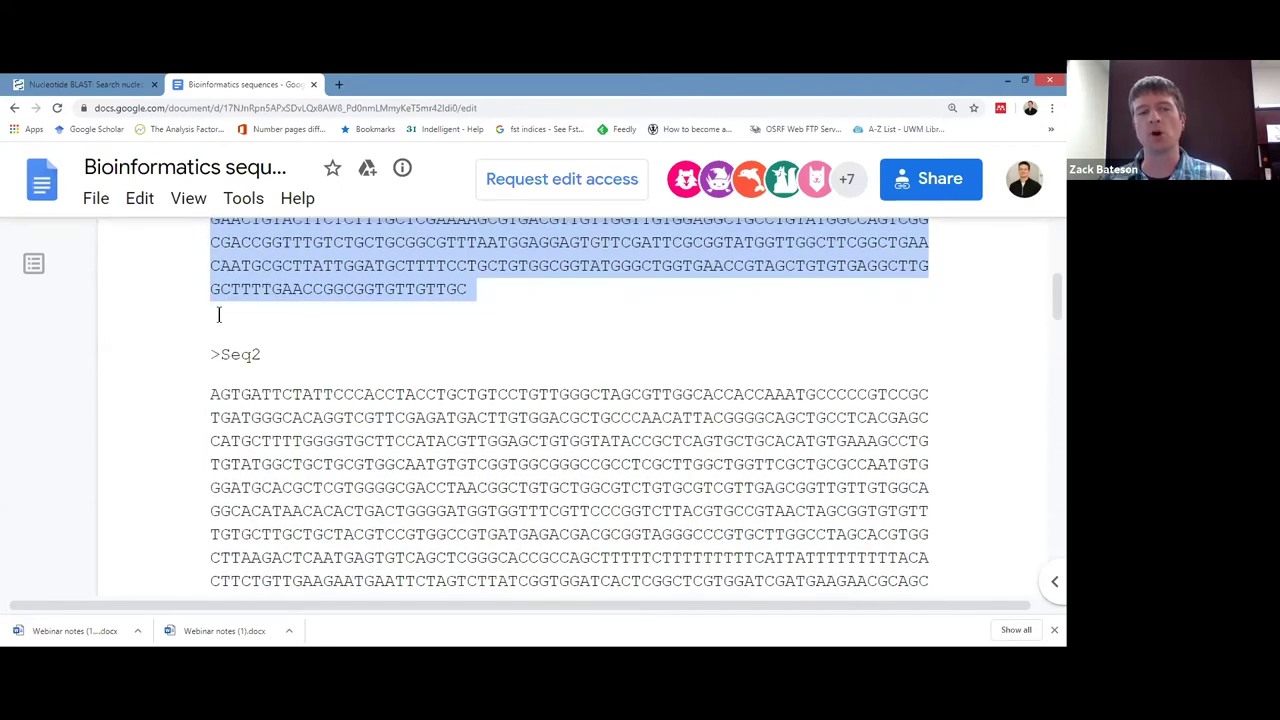
pyautogui.click(259, 277)
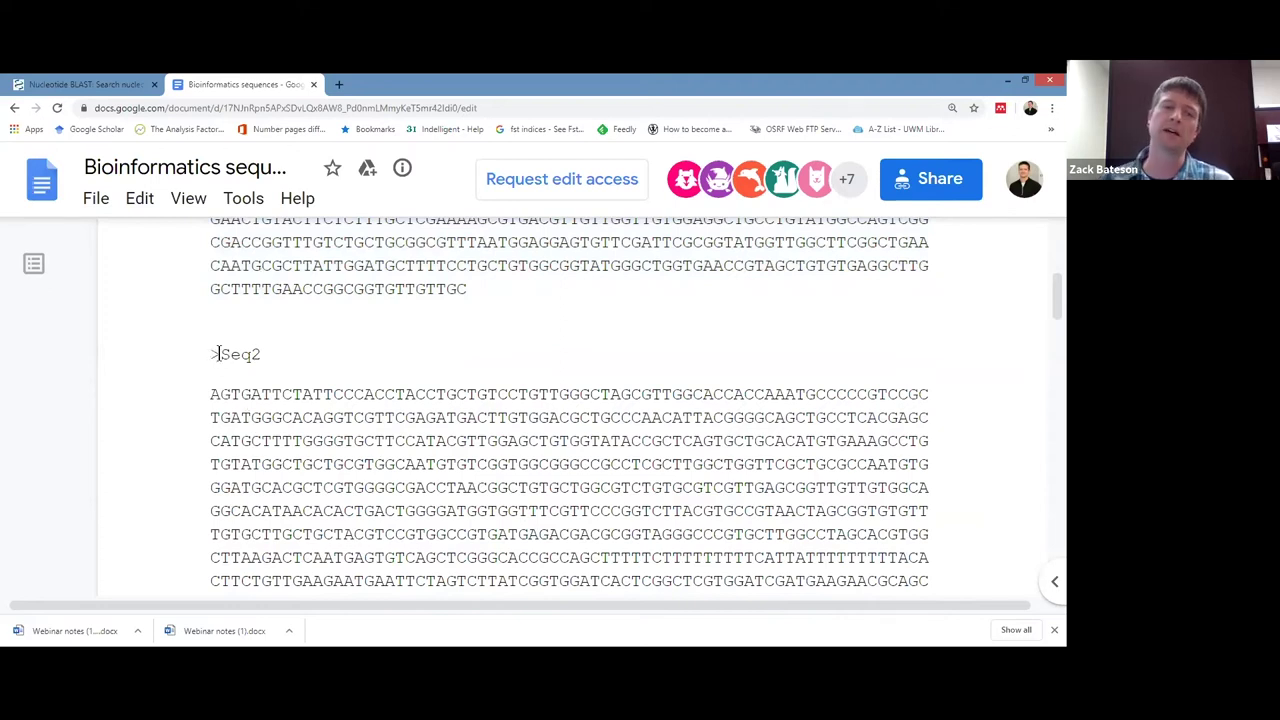
pyautogui.moveTo(210, 354); pyautogui.dragTo(263, 354)
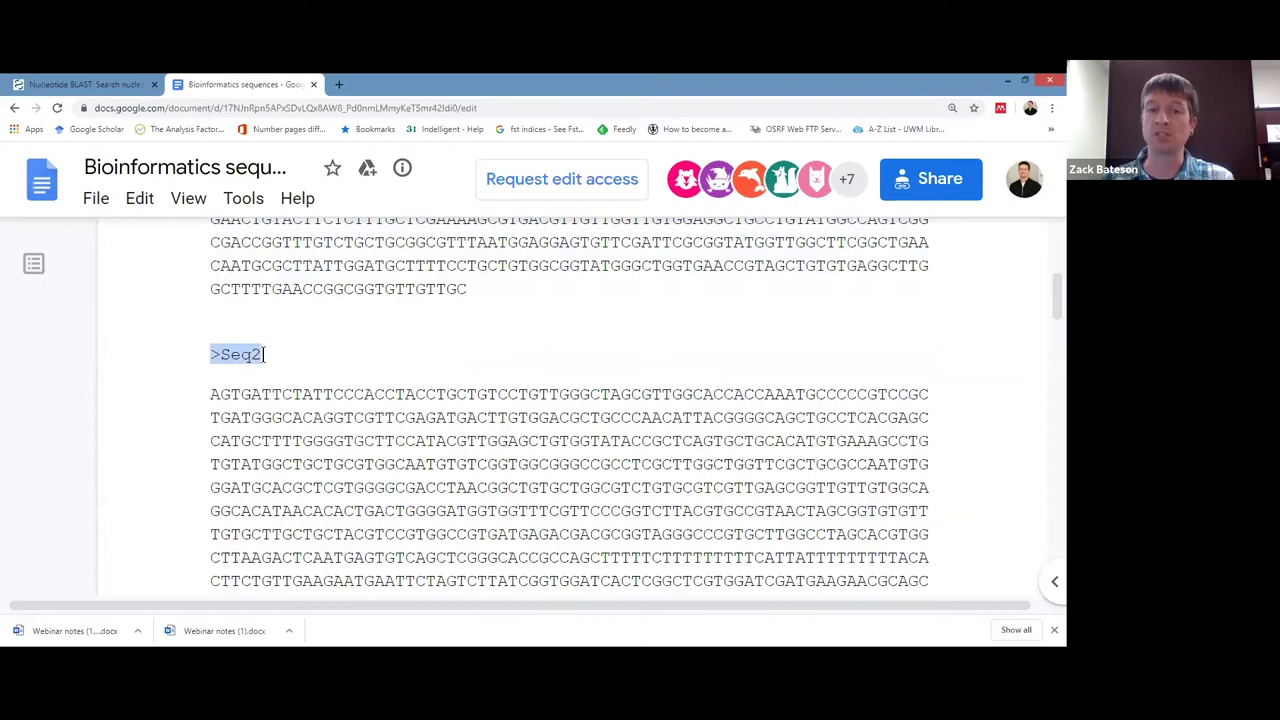
pyautogui.click(268, 389)
pyautogui.scroll(-3, 268, 390)
pyautogui.scroll(-9, 268, 392)
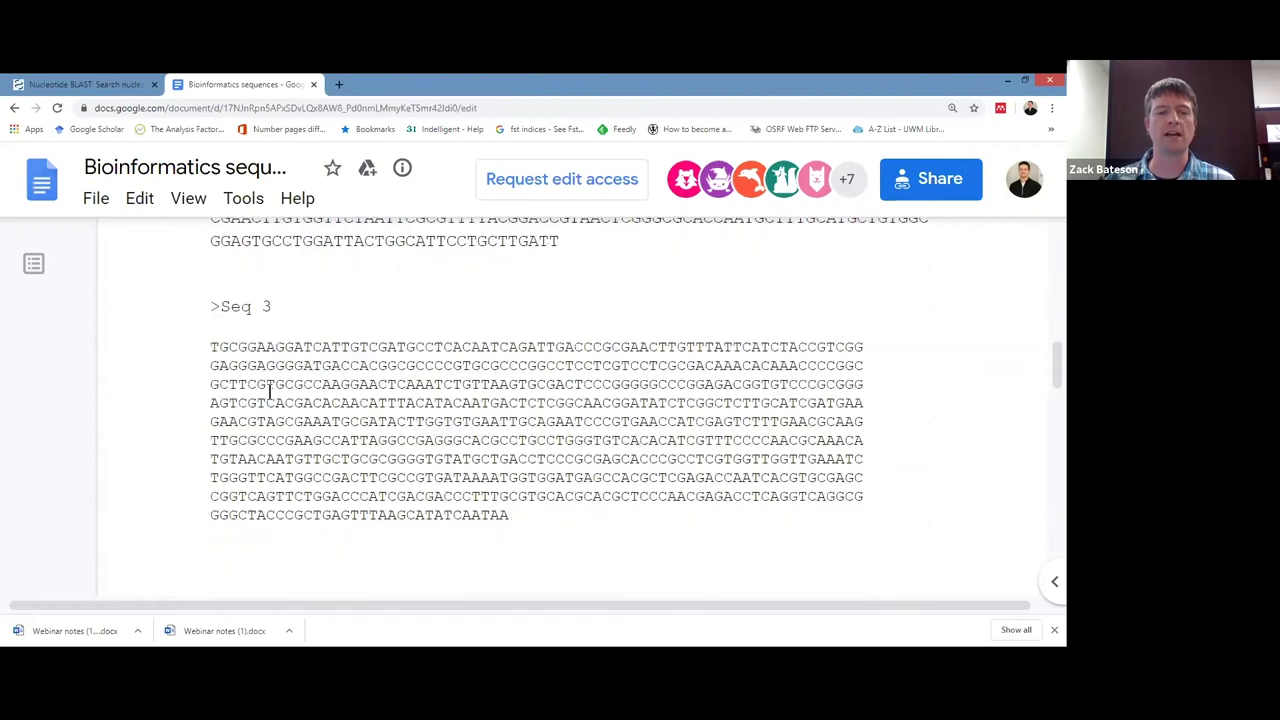
pyautogui.scroll(-3, 268, 392)
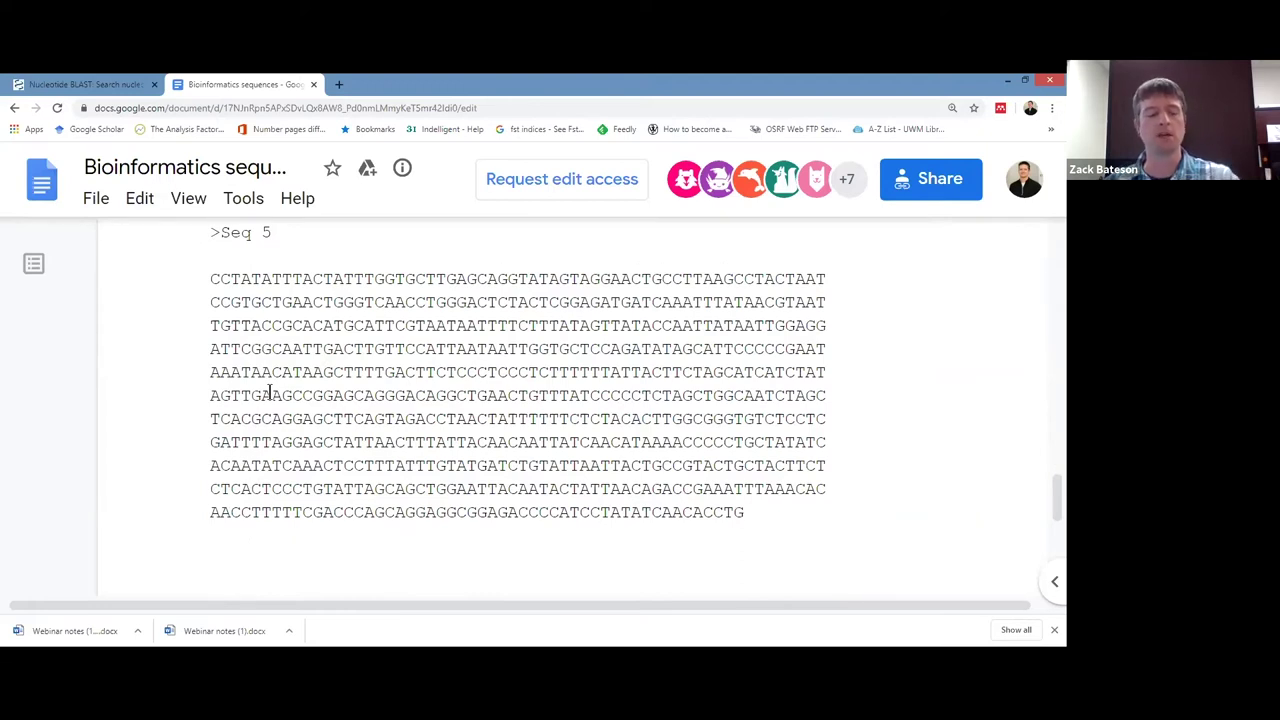
# Copy all the FASTA sequences in the document and paste them into the query sequence field of the Nucleotide BLAST form.
pyautogui.hotkey('ctrl', 'a')
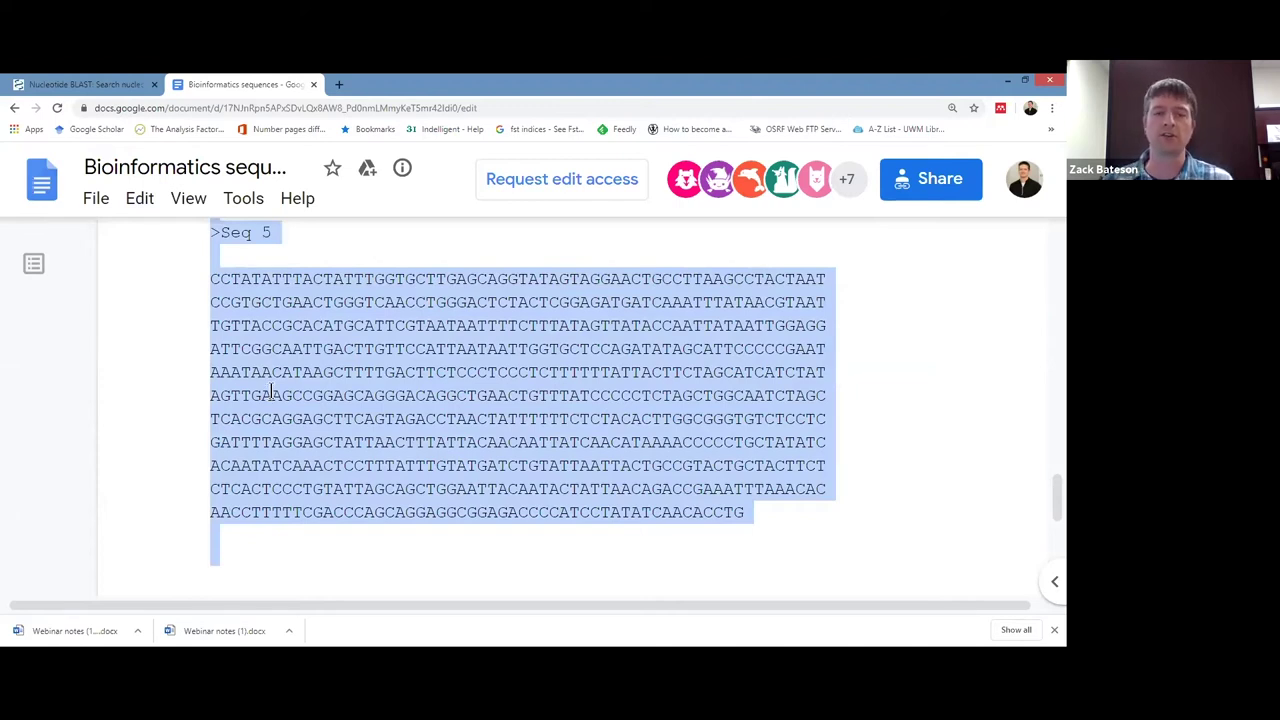
pyautogui.click(105, 84)
pyautogui.click(112, 380)
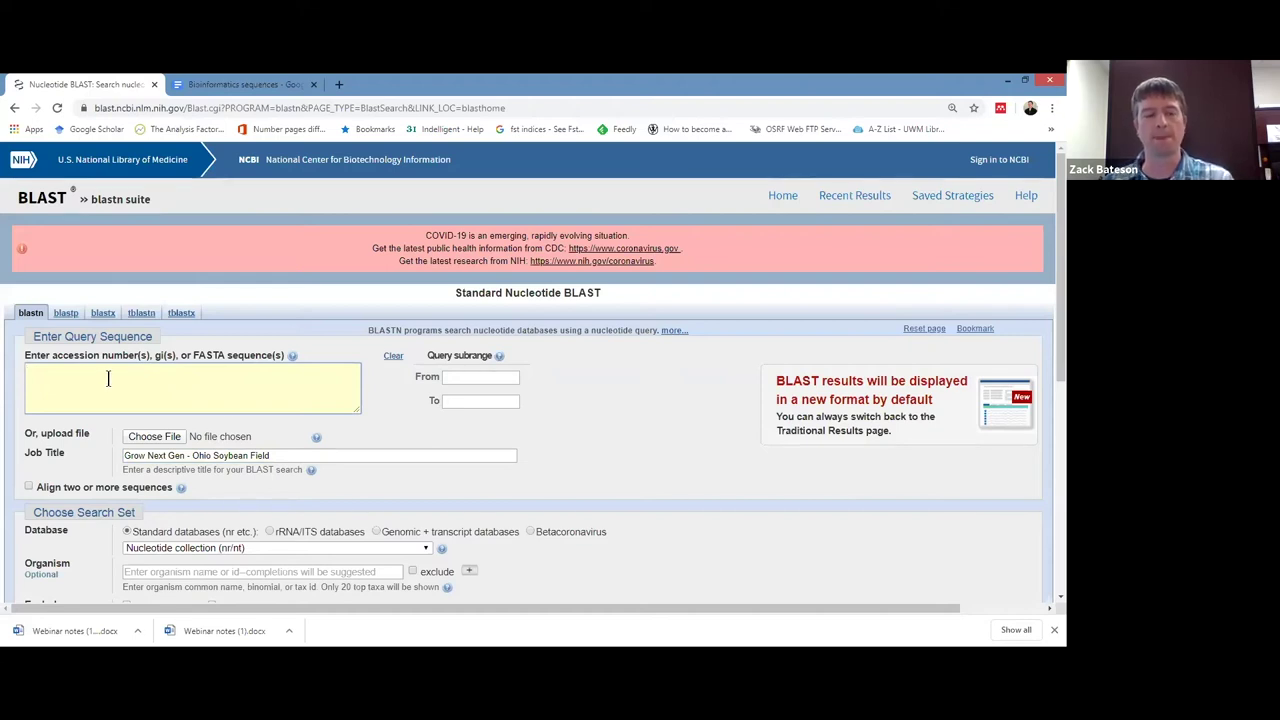
pyautogui.write('ACAATATCAAACTCCTTTATTGTATGATCTGTATTAATTACTGCCGTACTGCTACTTCT CTCACTCCCTGTATTAGCGCTGGAATTACAATACTATTAACAGACCGAAATTTAAACAC AACCTTTTTCGACCCAGCAGGAGGCGGAGACCCCATCCTATATCAACACCTG')
pyautogui.hotkey('ctrl', 'a')
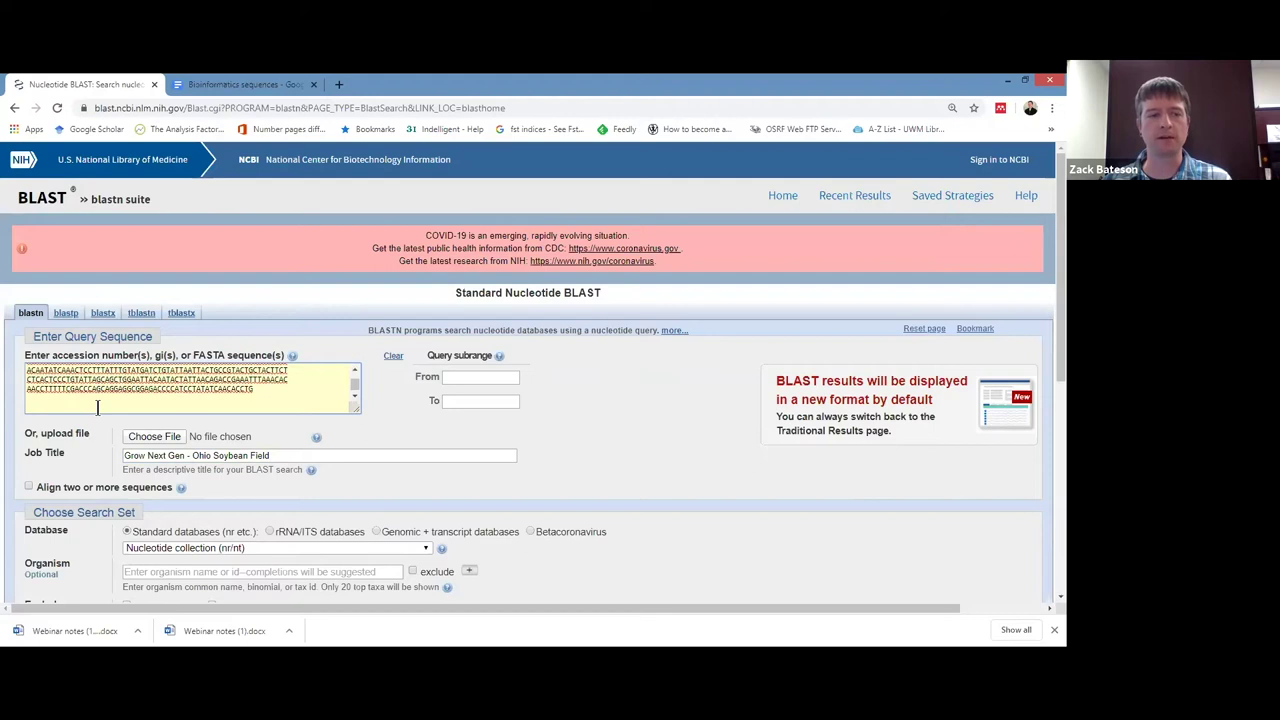
pyautogui.hotkey('ctrl', 'v')
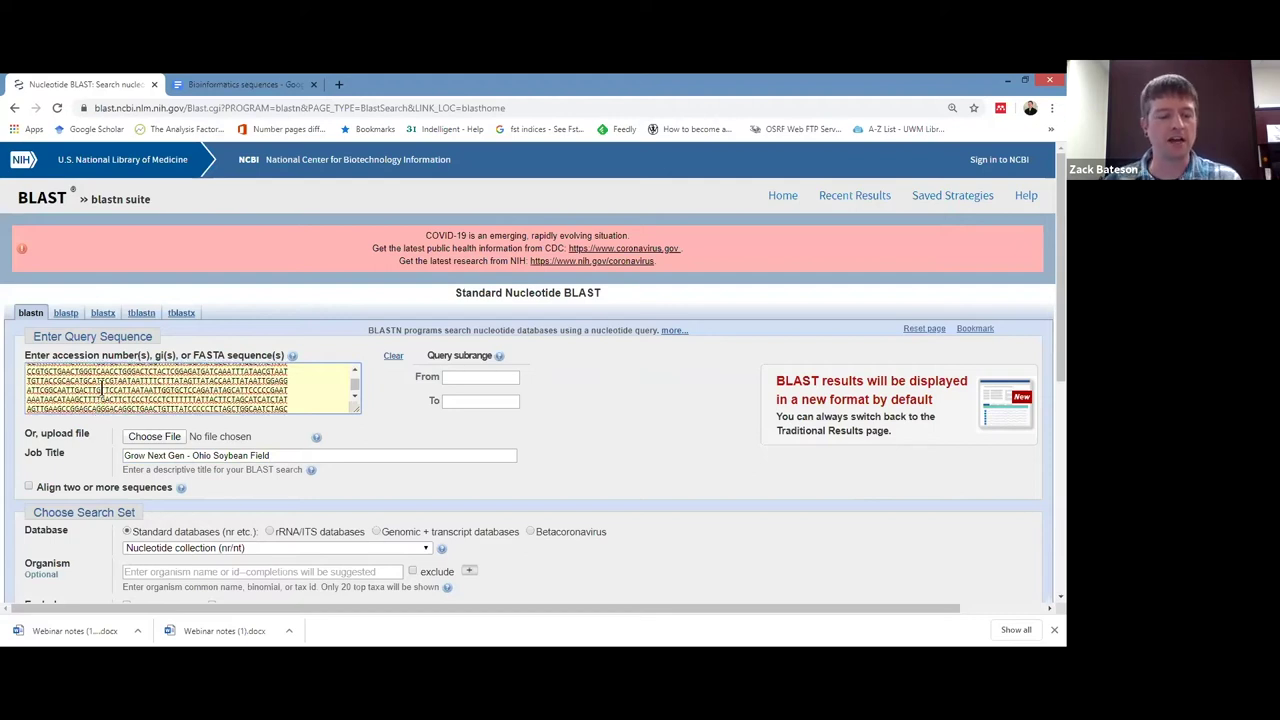
# Enlarge the page and review the pasted query from Seq 5 back to Seq1, highlighting the Seq1 and Seq2 header names.
pyautogui.hotkey('ctrl', '+')
pyautogui.hotkey('ctrl', '+')
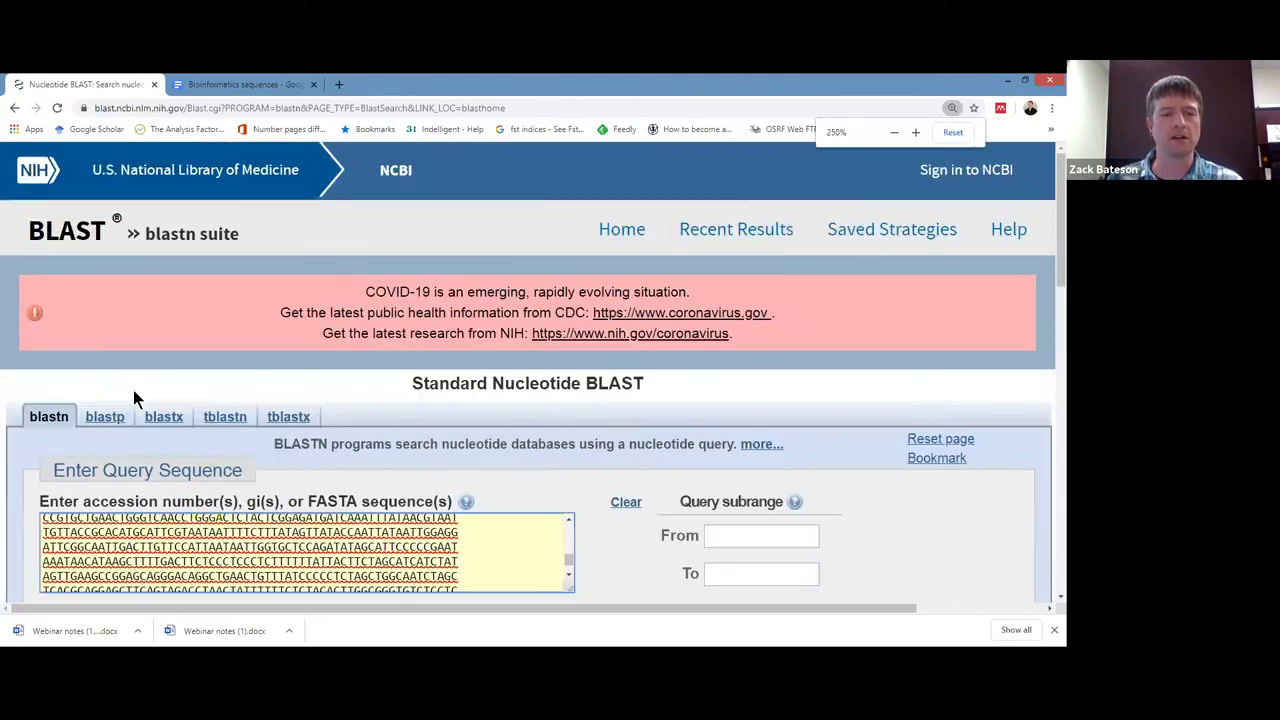
pyautogui.hotkey('ctrl', '+')
pyautogui.hotkey('ctrl', '+')
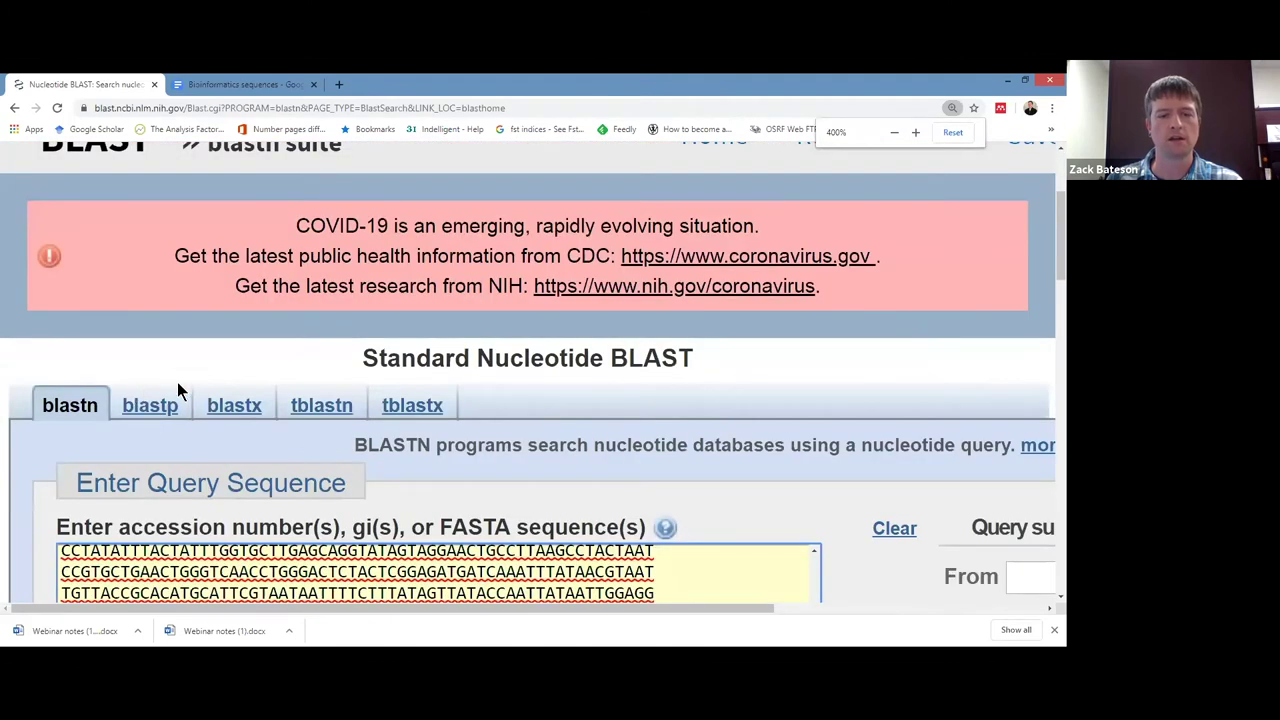
pyautogui.hotkey('ctrl', '+')
pyautogui.scroll(-5, 197, 380)
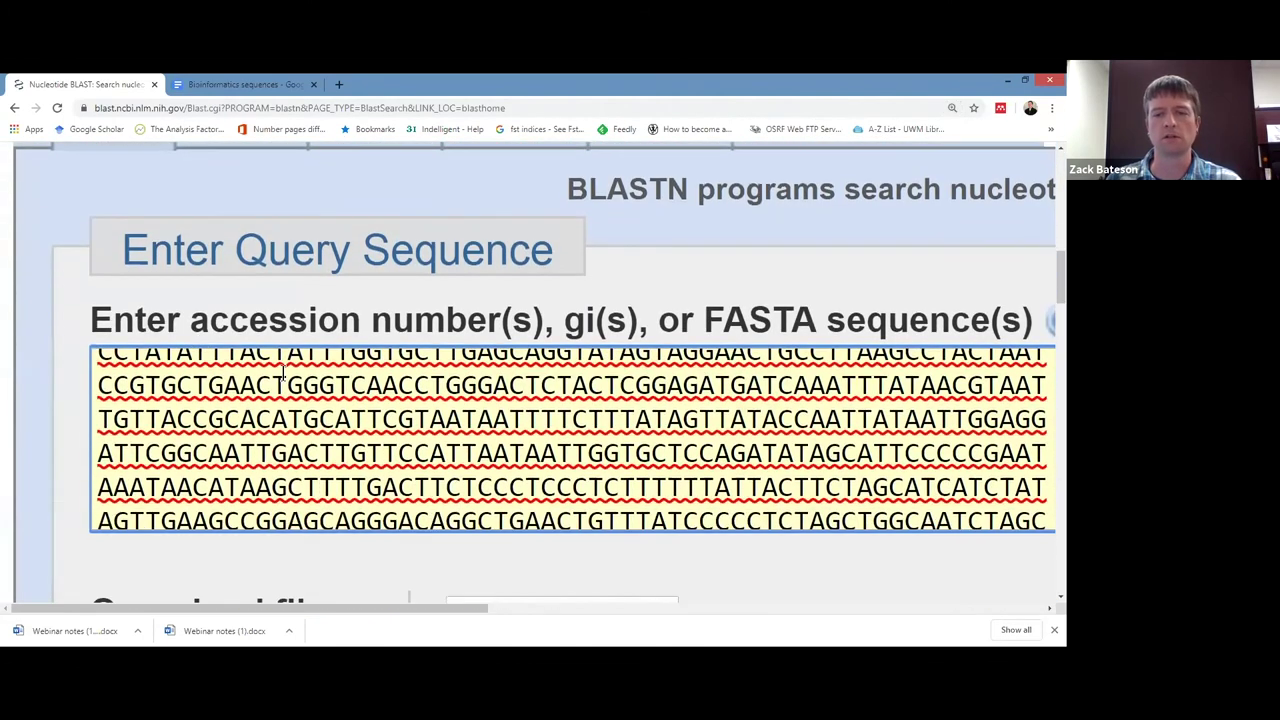
pyautogui.hotkey('ctrl', '-')
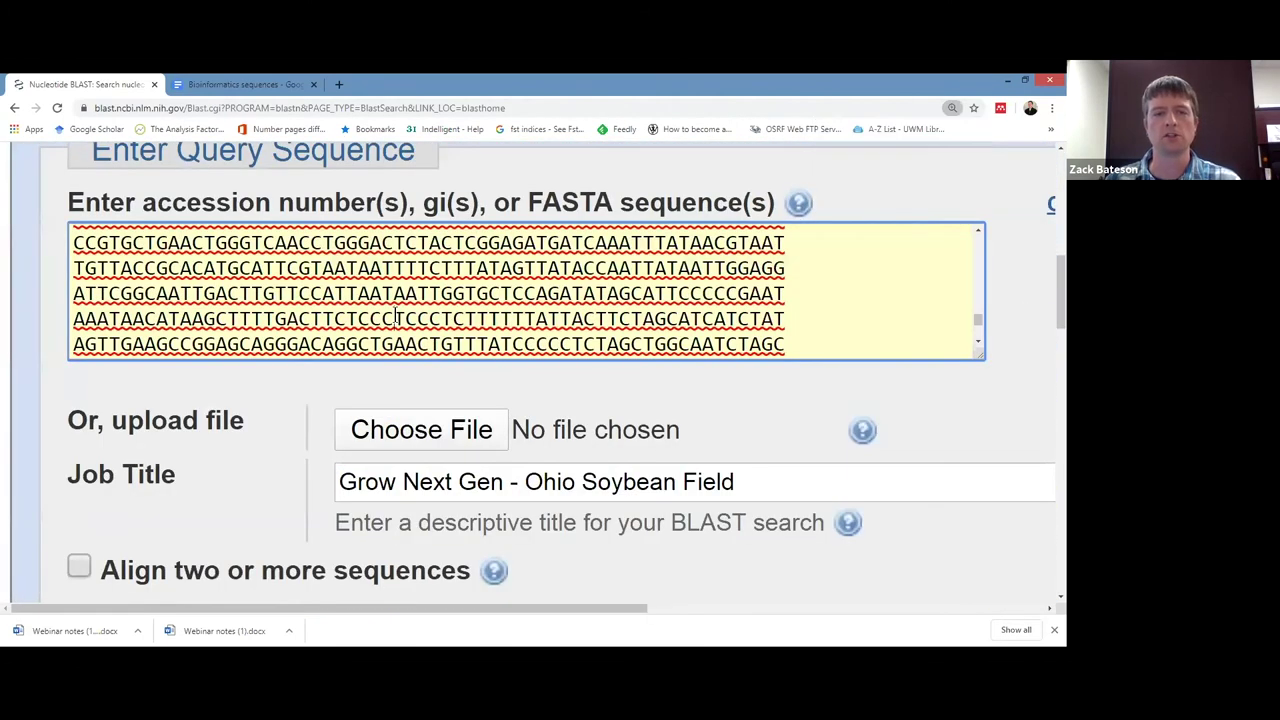
pyautogui.scroll(2, 395, 315)
pyautogui.scroll(5, 395, 315)
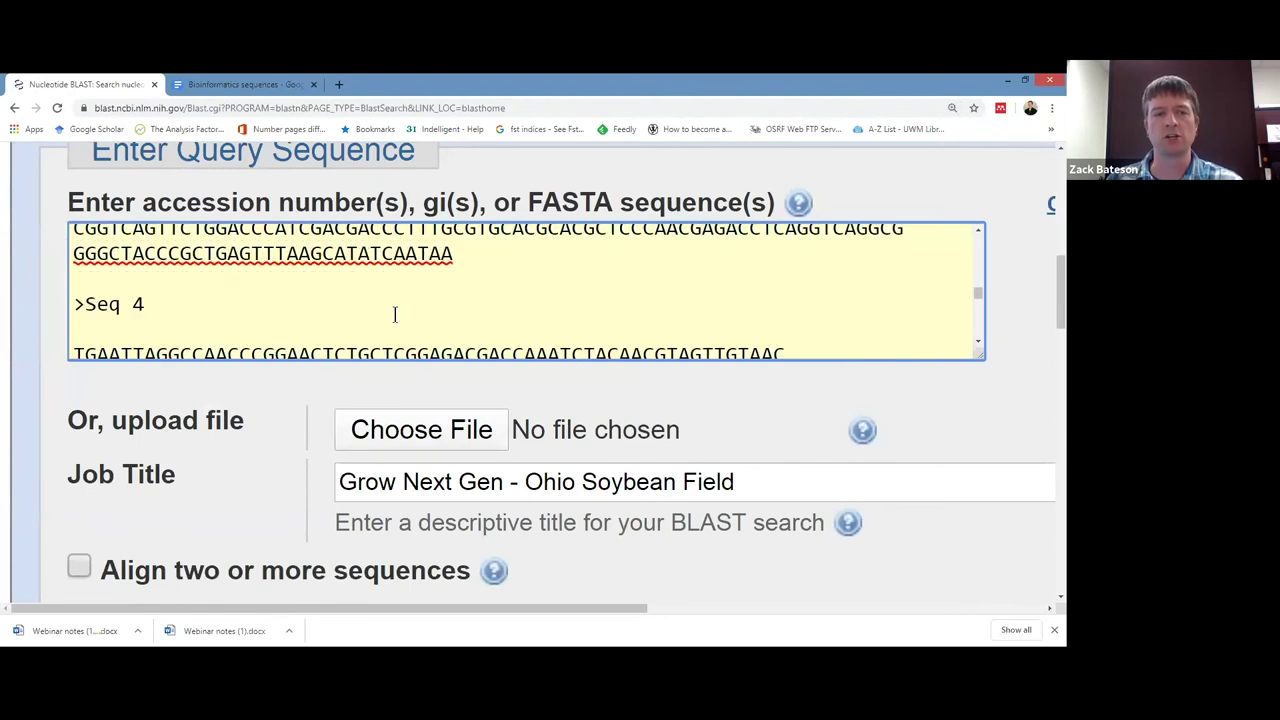
pyautogui.scroll(6, 395, 315)
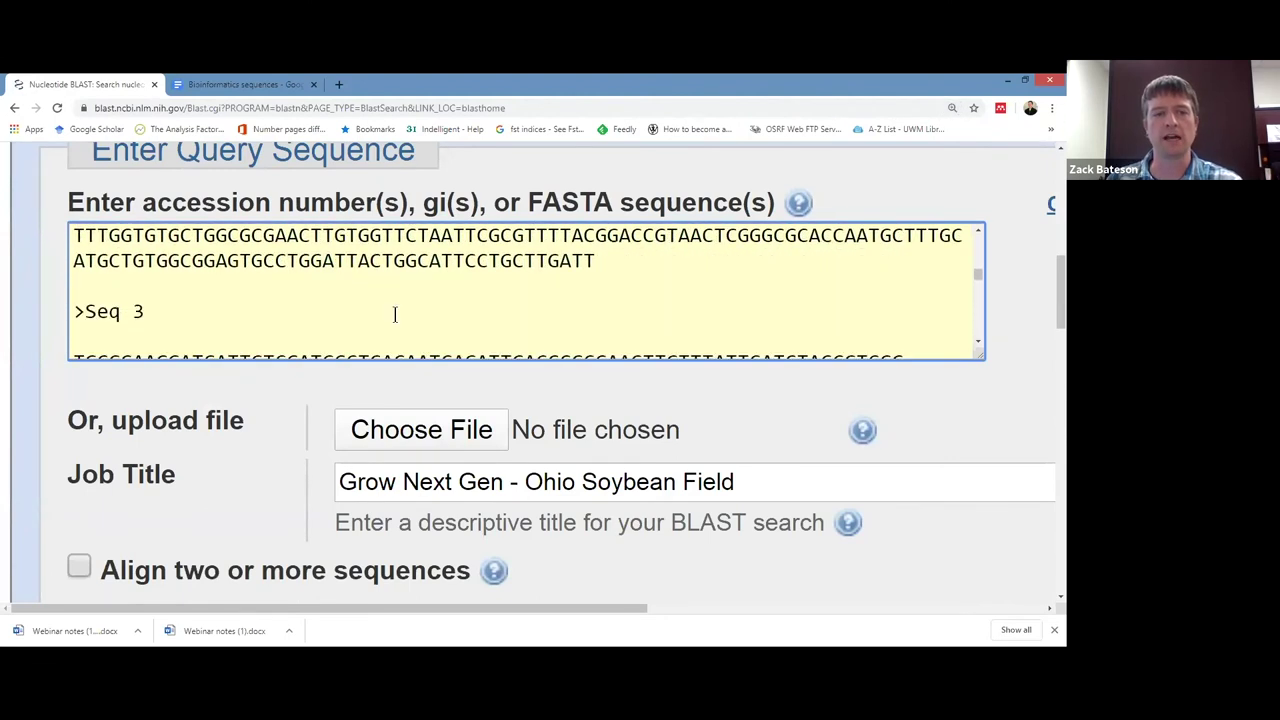
pyautogui.scroll(2, 395, 315)
pyautogui.scroll(5, 395, 315)
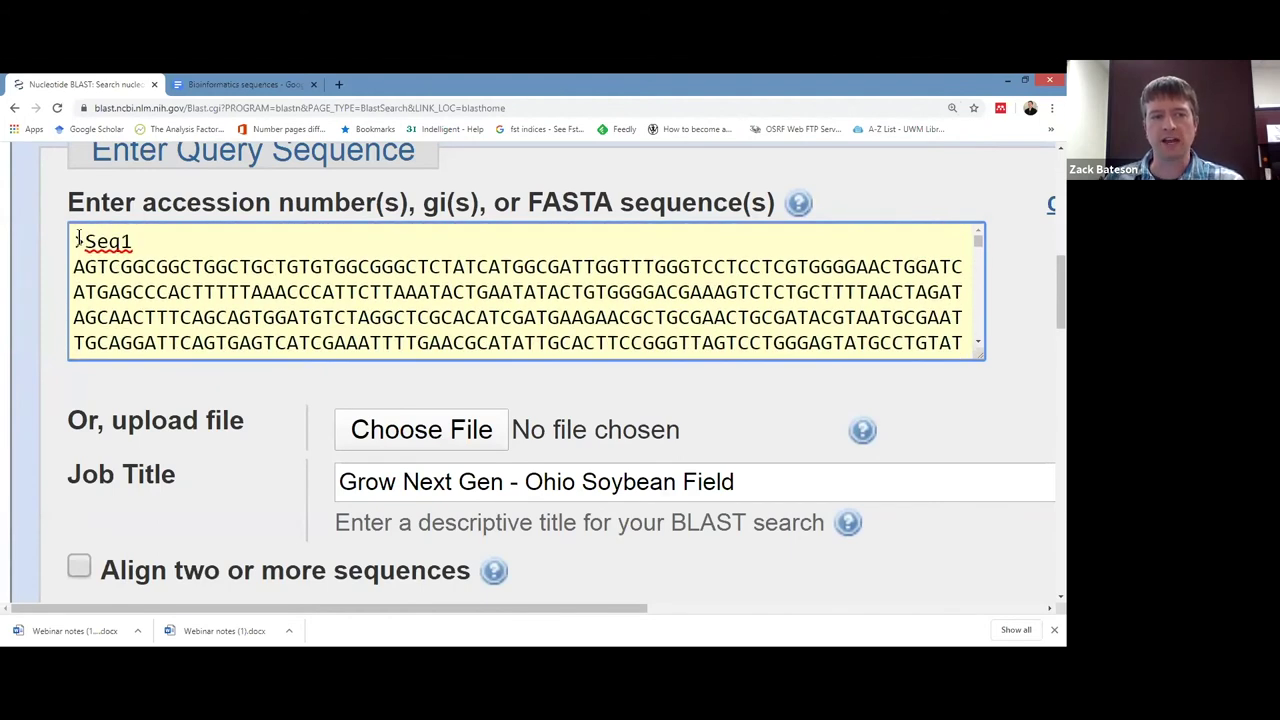
pyautogui.moveTo(84, 241); pyautogui.dragTo(133, 241)
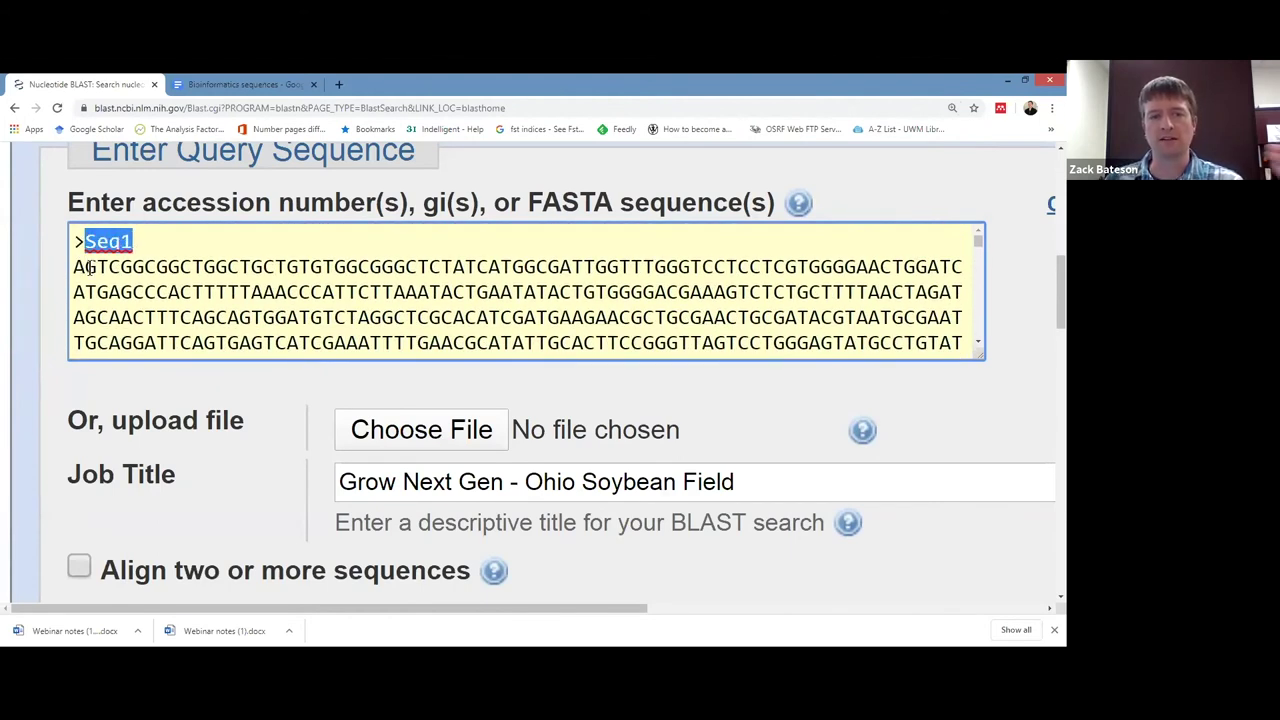
pyautogui.scroll(-5, 88, 268)
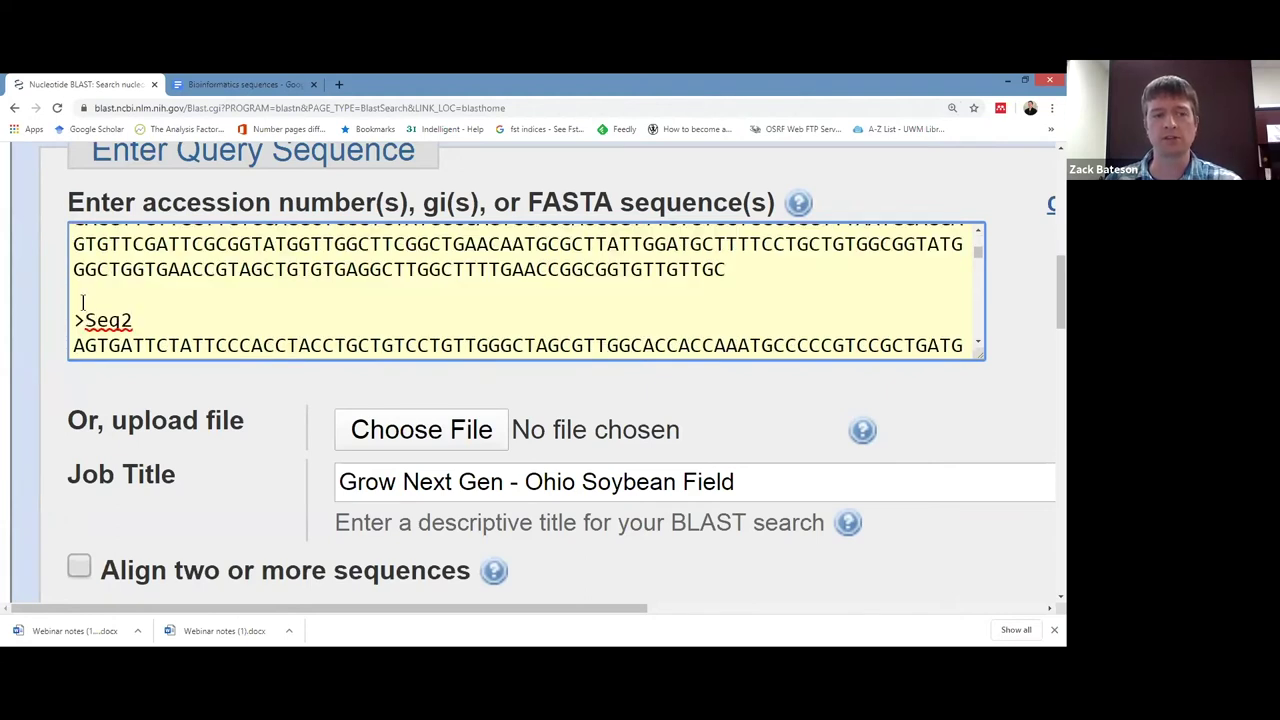
pyautogui.moveTo(73, 320); pyautogui.dragTo(144, 320)
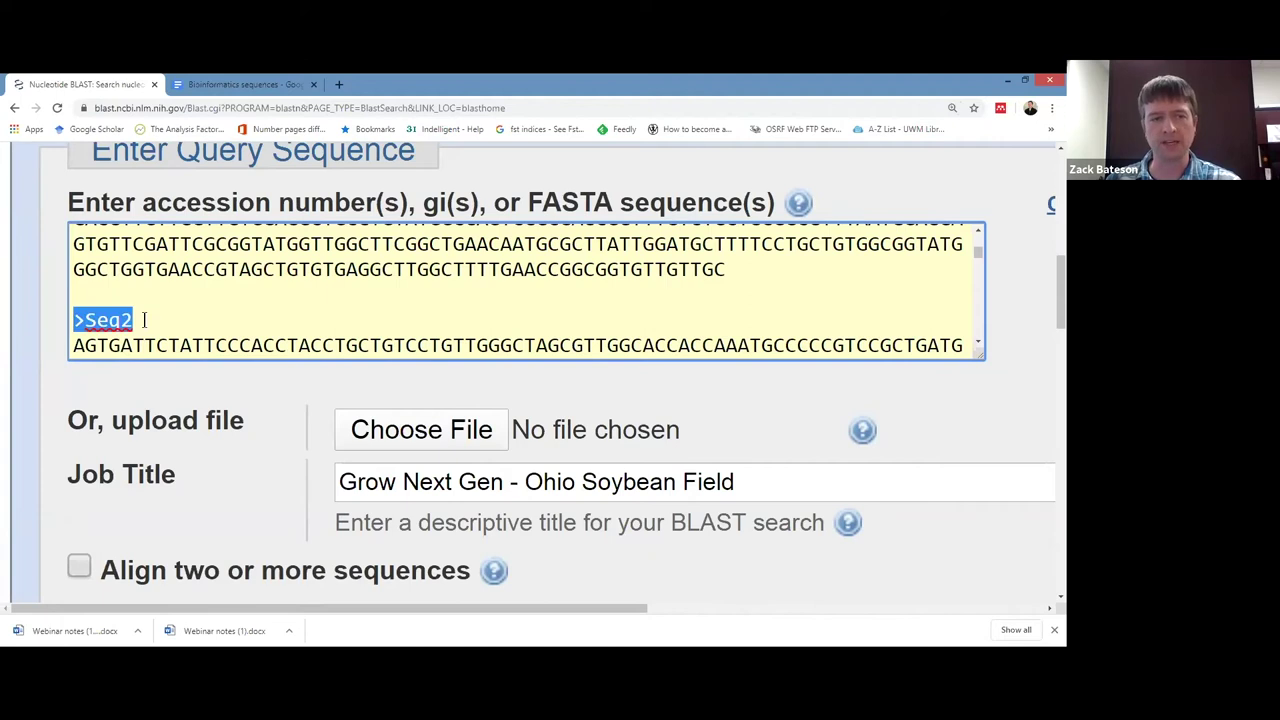
pyautogui.scroll(-1, 140, 318)
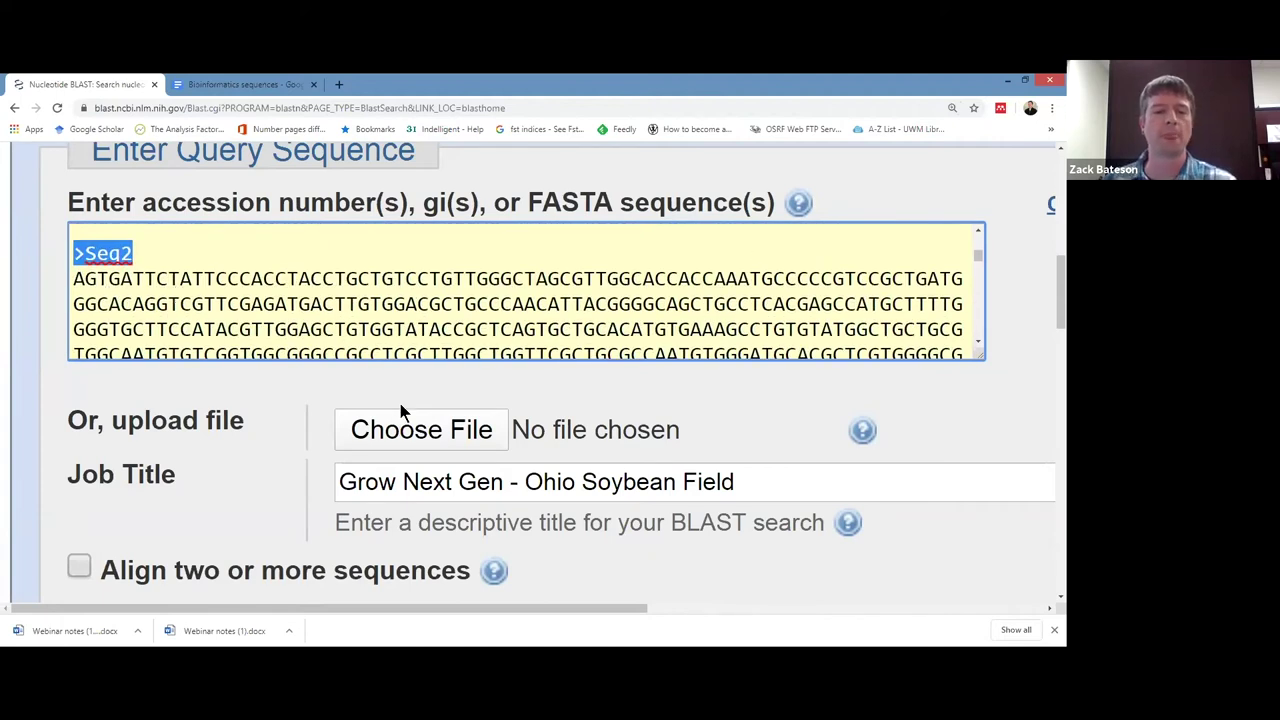
pyautogui.hotkey('ctrl', '-')
pyautogui.hotkey('ctrl', '-')
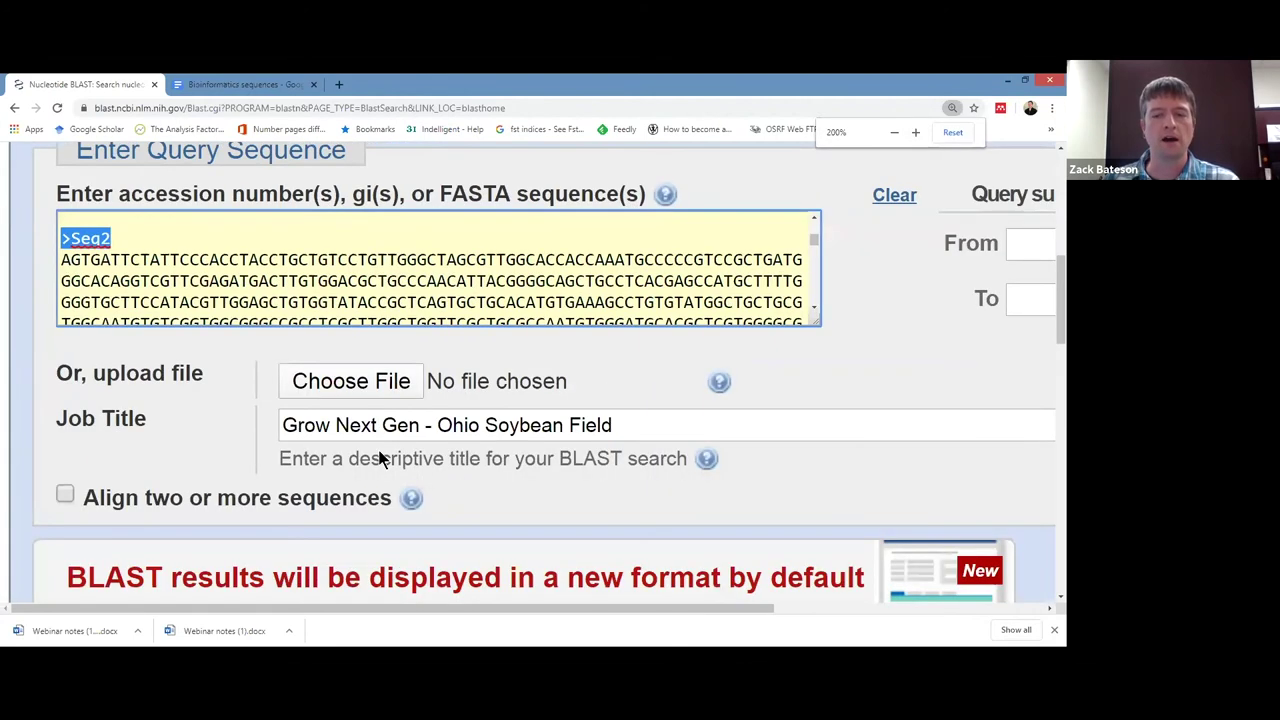
# Check the pasted query sequences down to Seq 3 and run the megablast search against the Nucleotide collection (nr/nt) database.
pyautogui.hotkey('ctrl', '-')
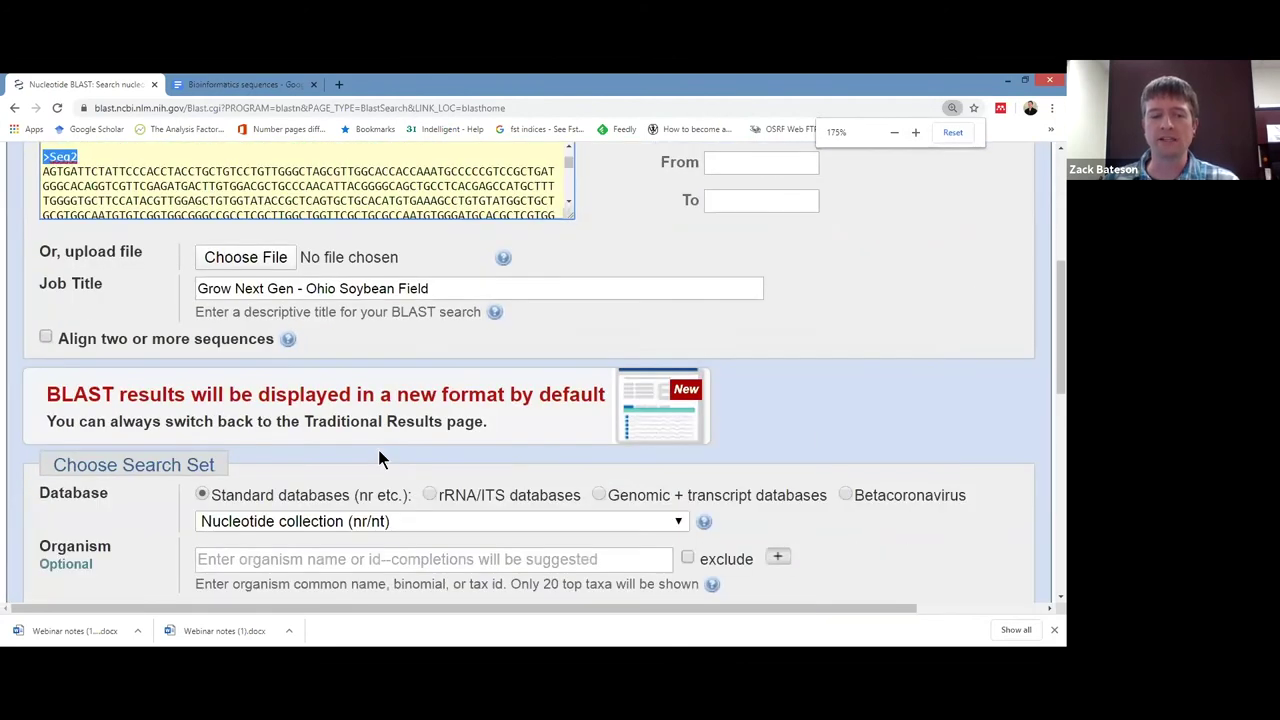
pyautogui.hotkey('ctrl', '-')
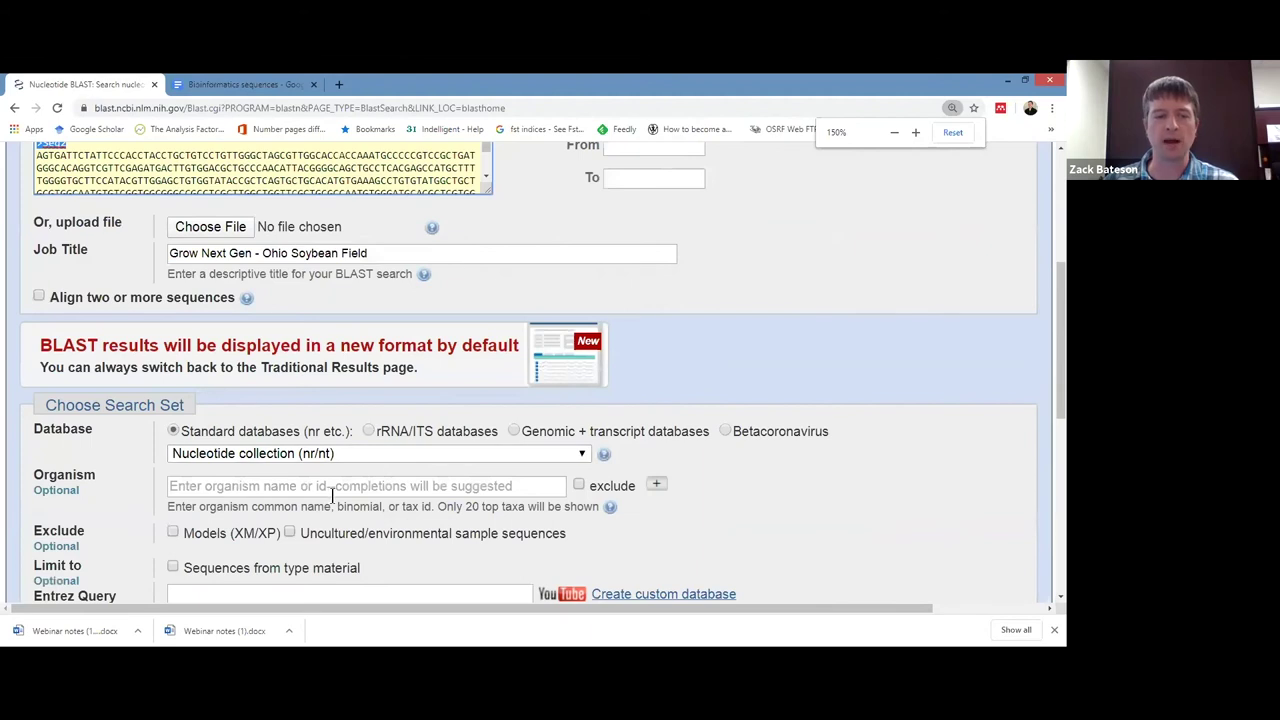
pyautogui.scroll(1, 377, 363)
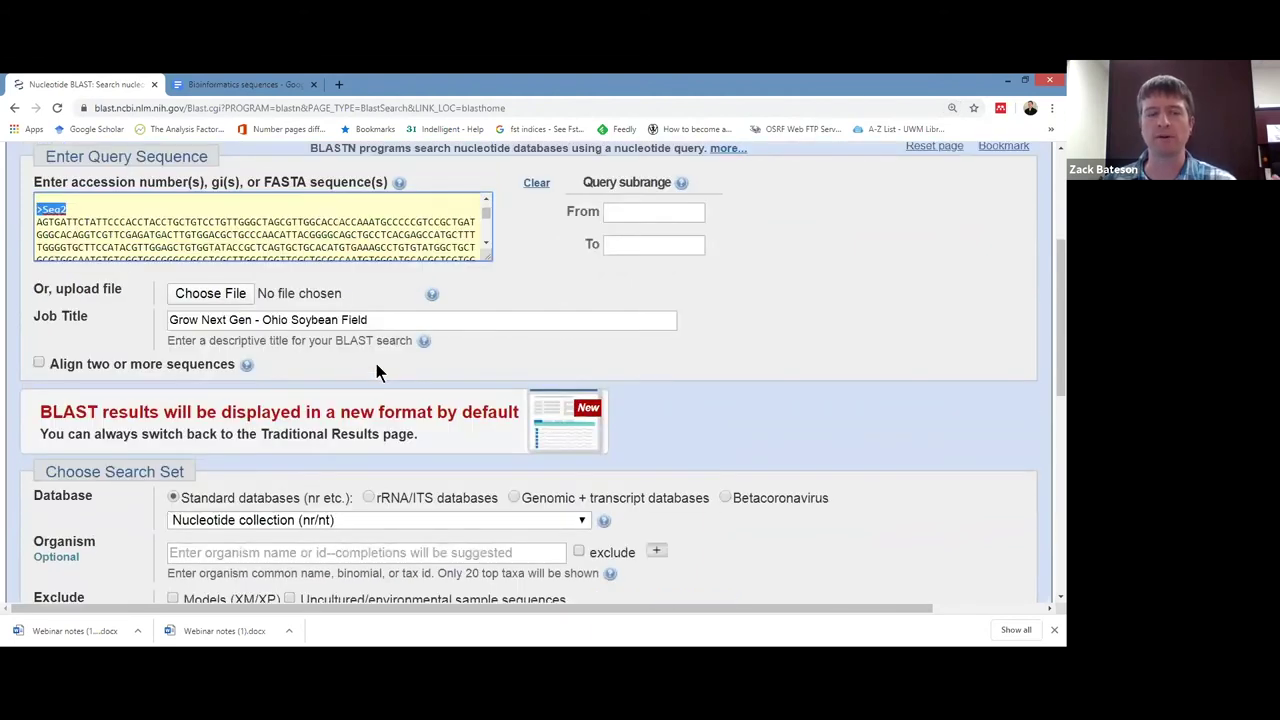
pyautogui.click(343, 228)
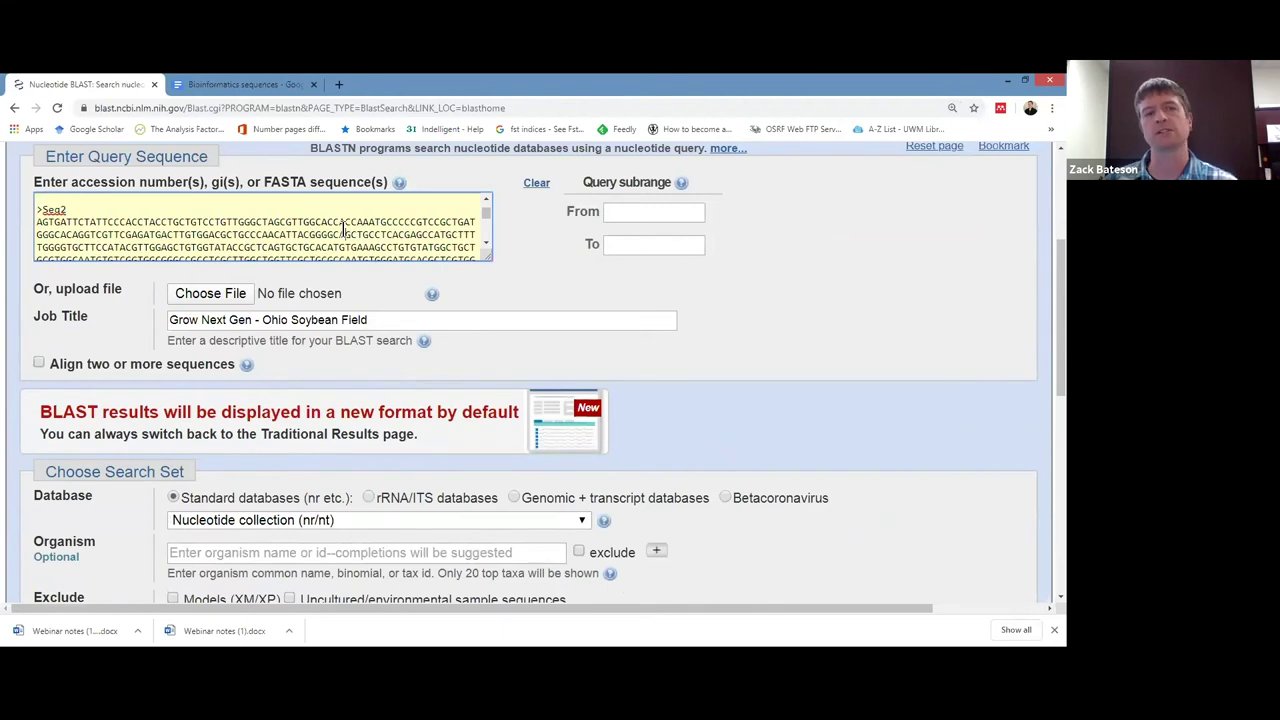
pyautogui.scroll(-8, 343, 228)
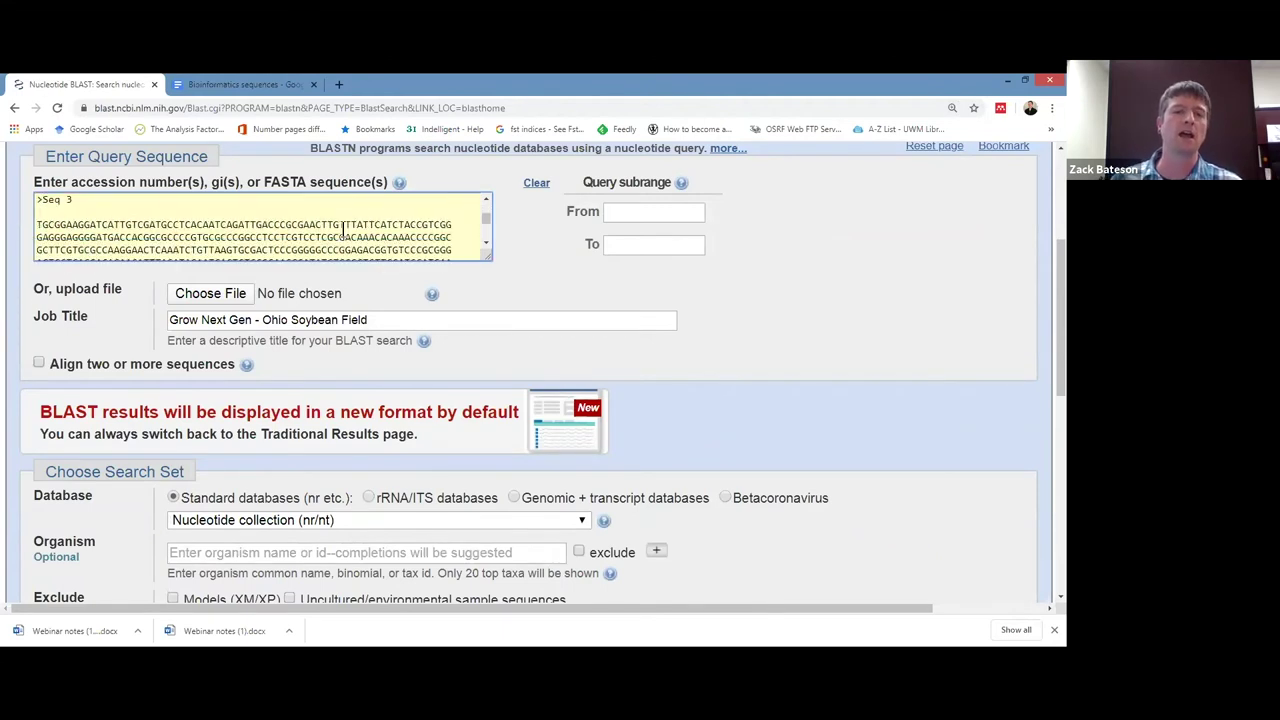
pyautogui.scroll(-6, 768, 233)
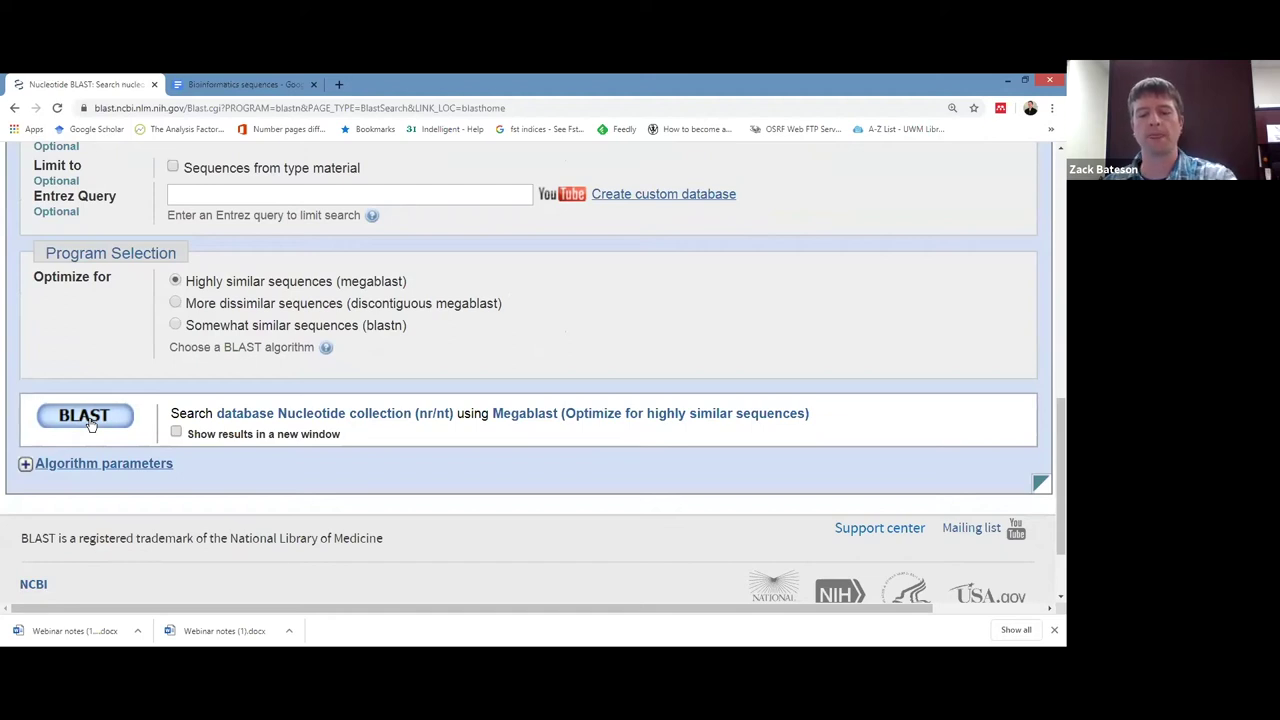
pyautogui.click(90, 424)
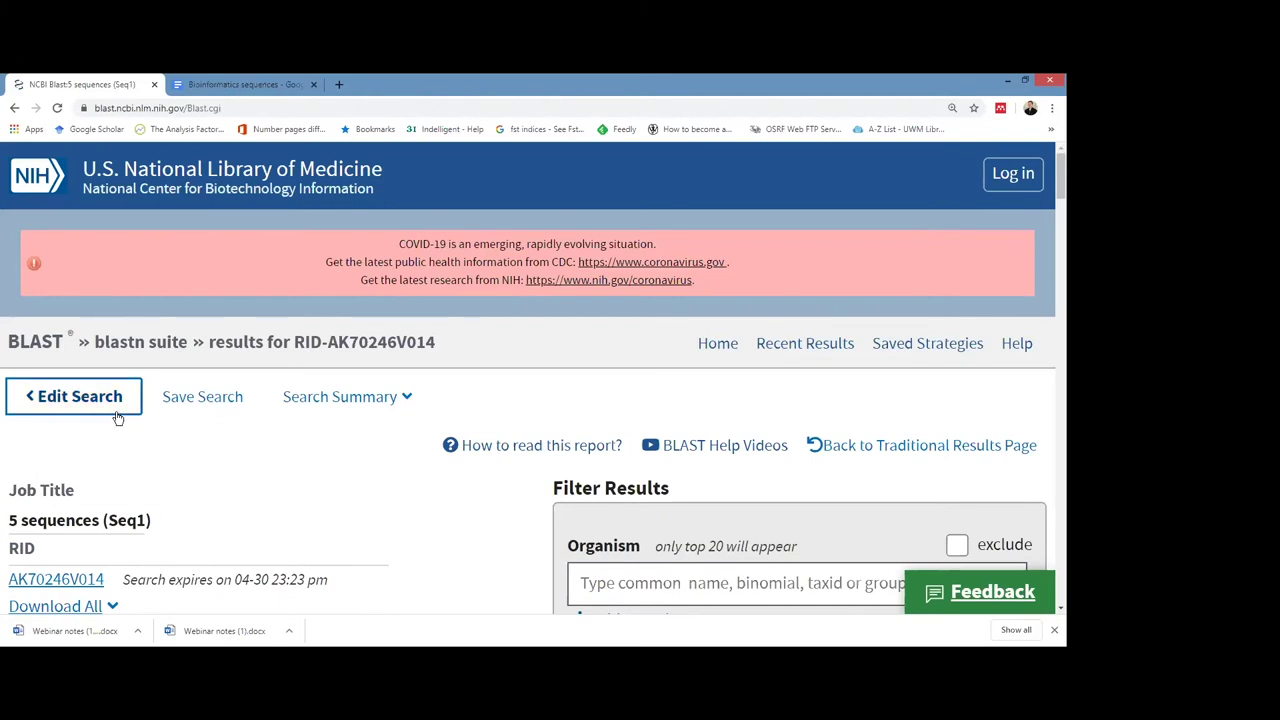
# Shrink the results page and examine the Seq1 job details and the full list of sequences producing significant alignments.
pyautogui.hotkey('ctrl', '+')
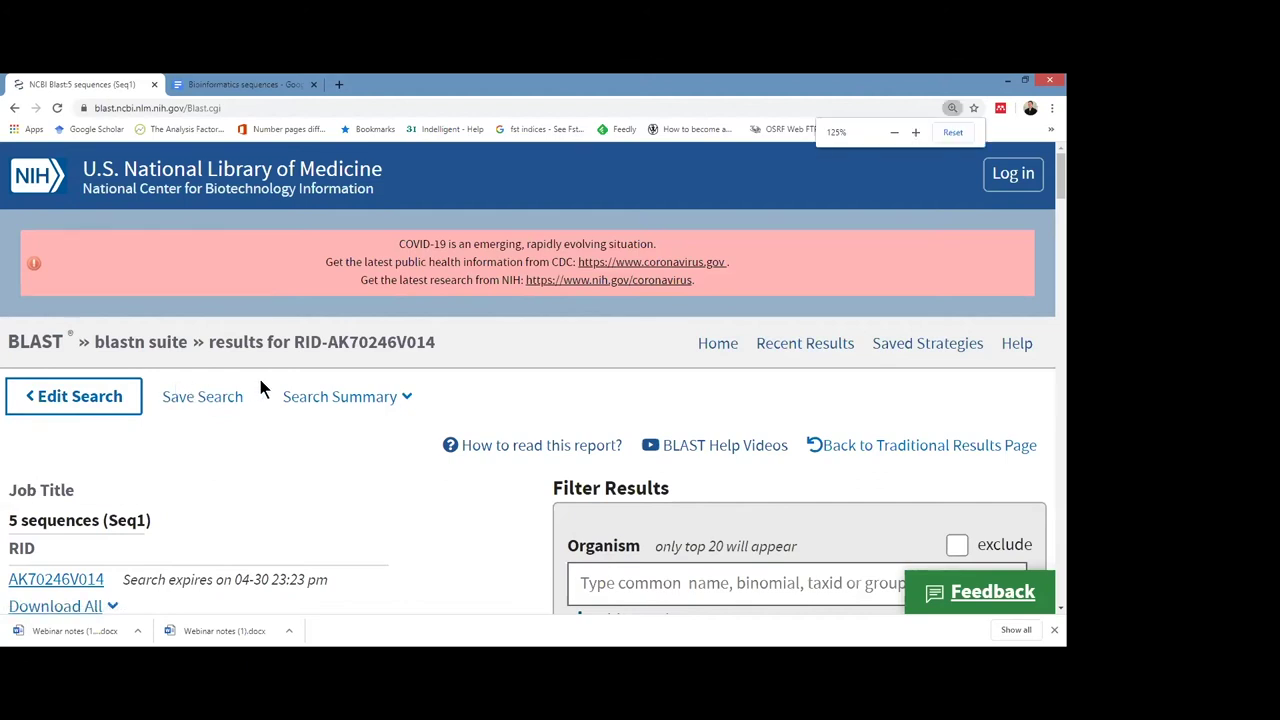
pyautogui.hotkey('ctrl', '-')
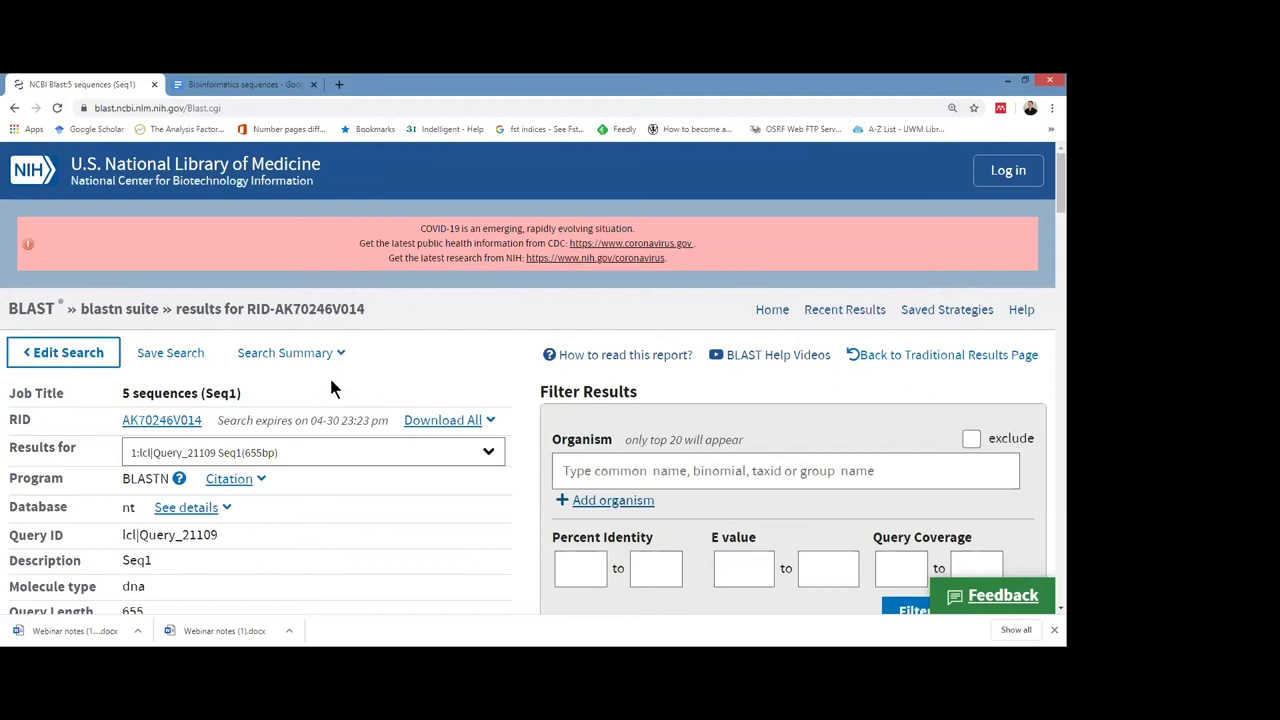
pyautogui.scroll(-3, 332, 389)
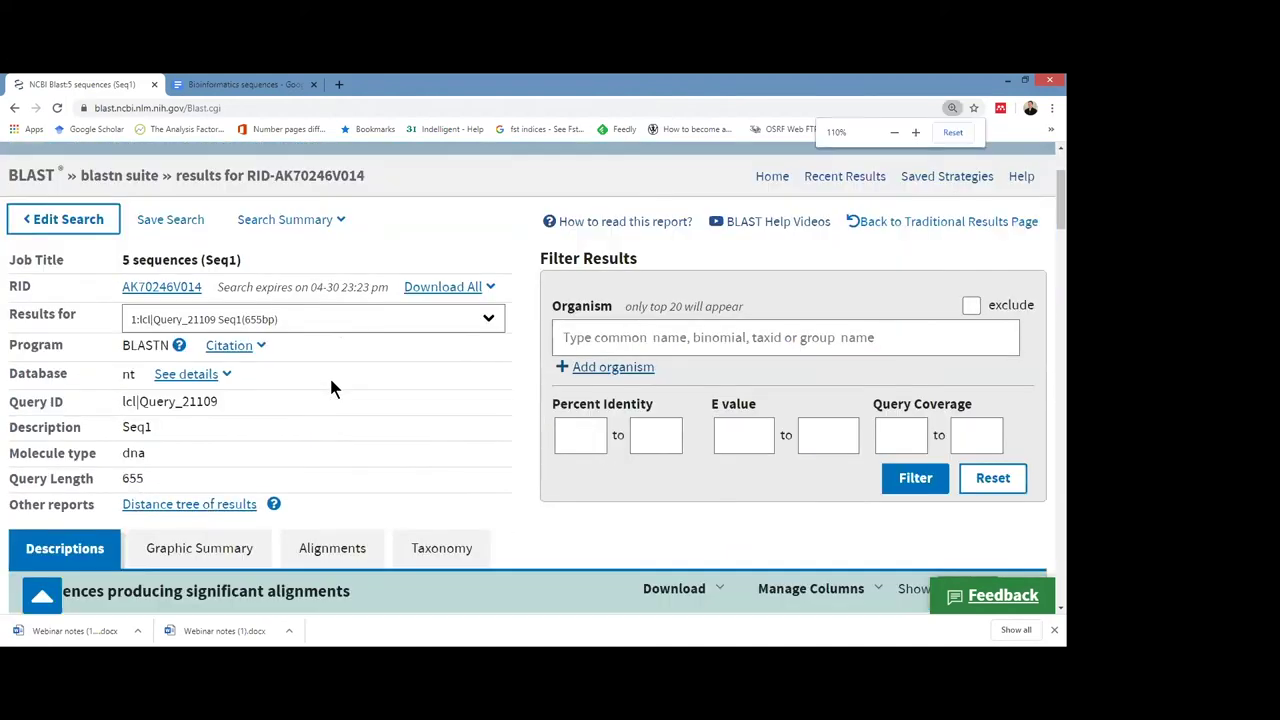
pyautogui.scroll(-1, 332, 389)
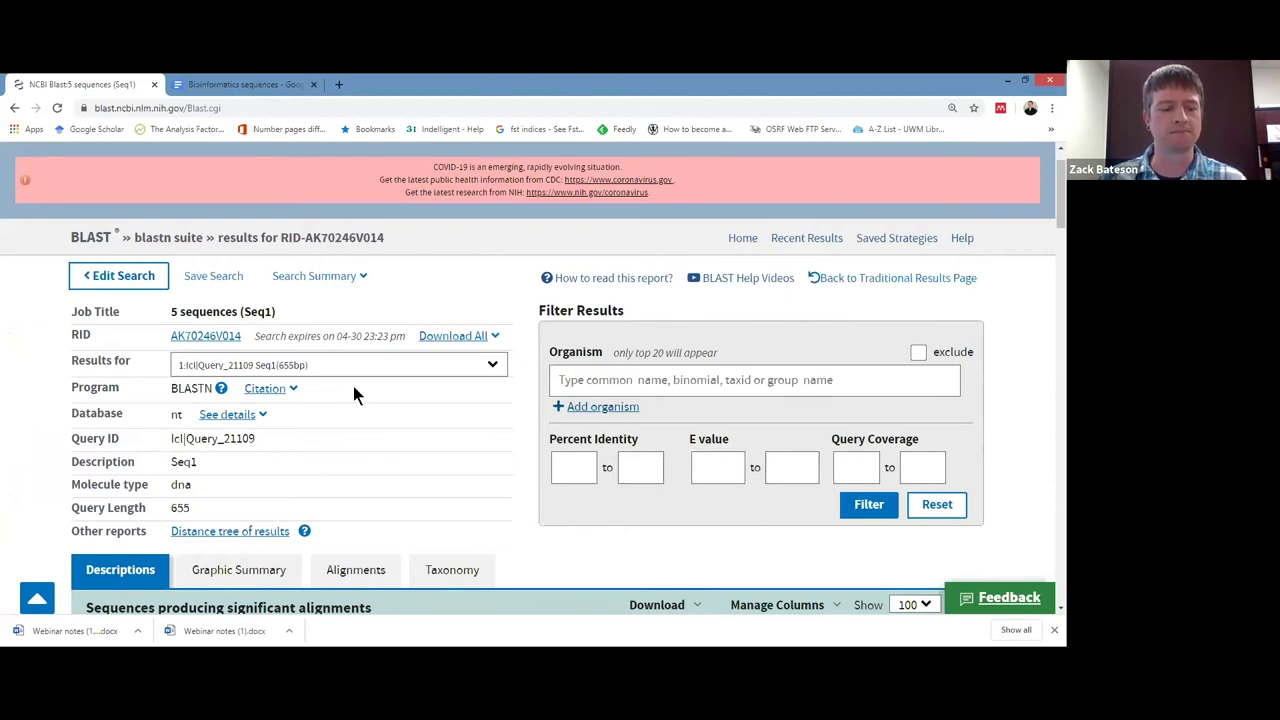
pyautogui.hotkey('ctrl', '-')
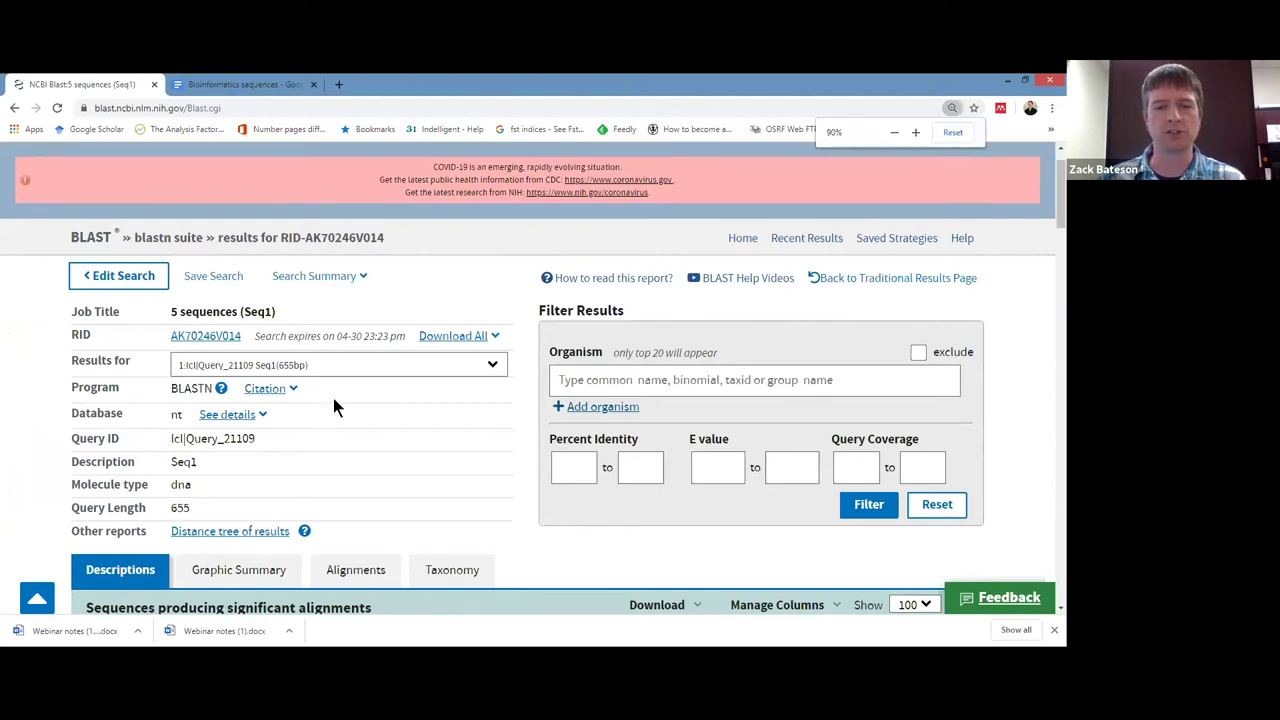
pyautogui.hotkey('ctrl', '-')
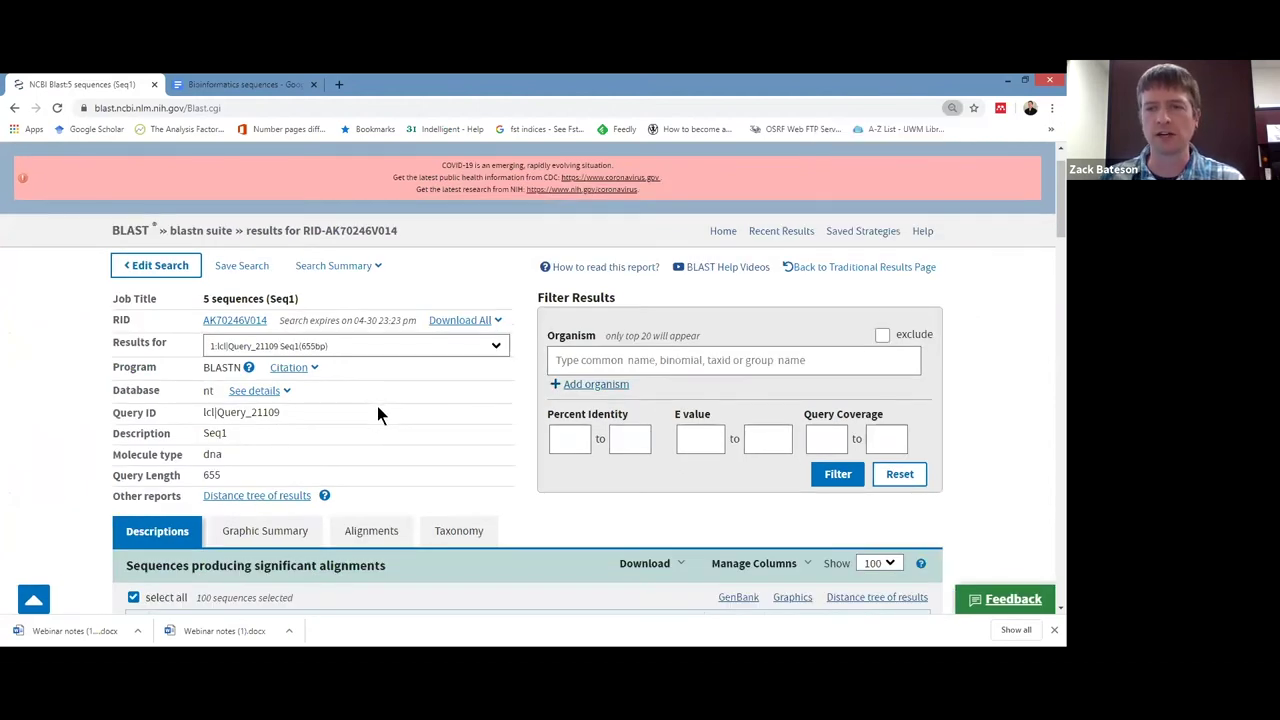
pyautogui.hotkey('ctrl', '-')
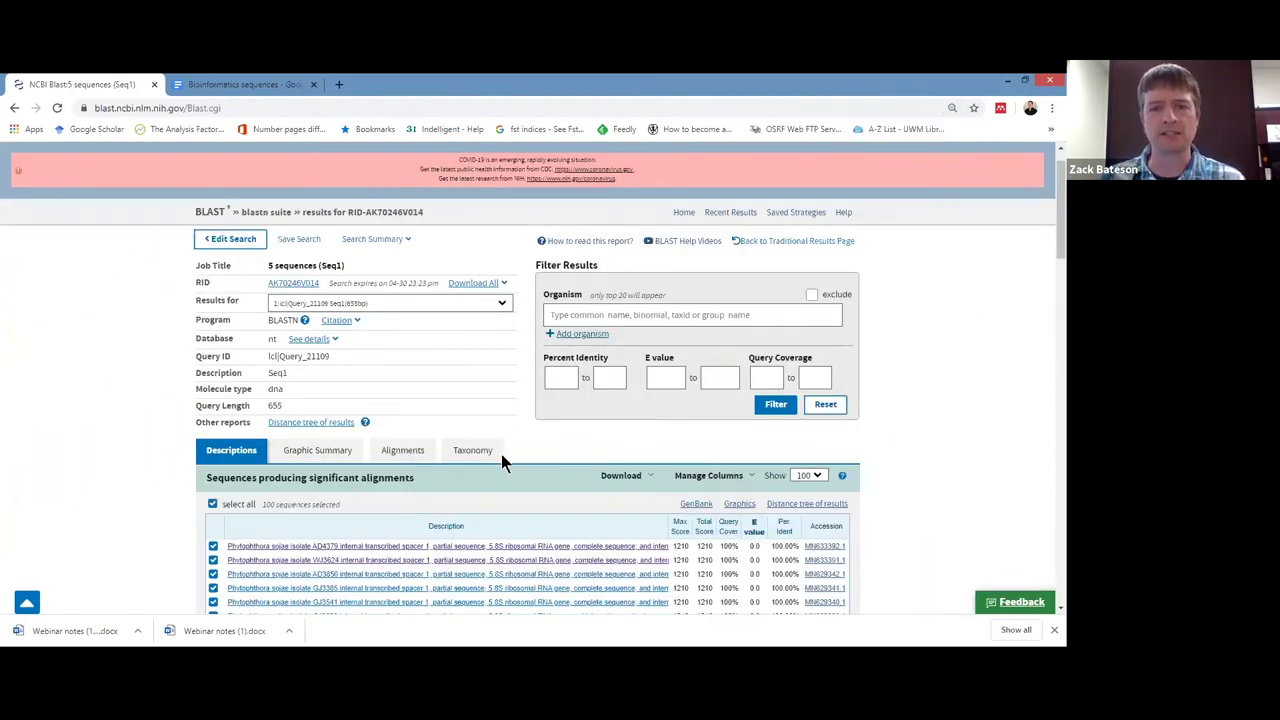
pyautogui.hotkey('ctrl', '-')
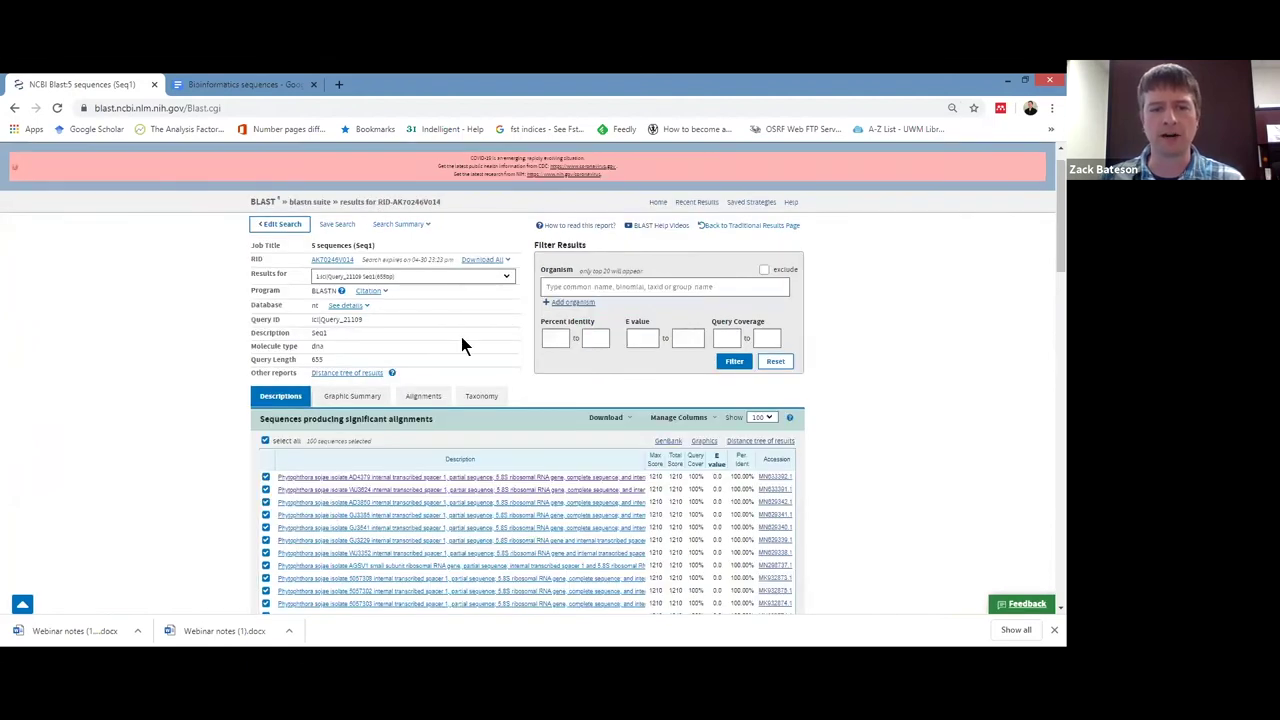
pyautogui.scroll(-5, 461, 342)
pyautogui.scroll(3, 461, 342)
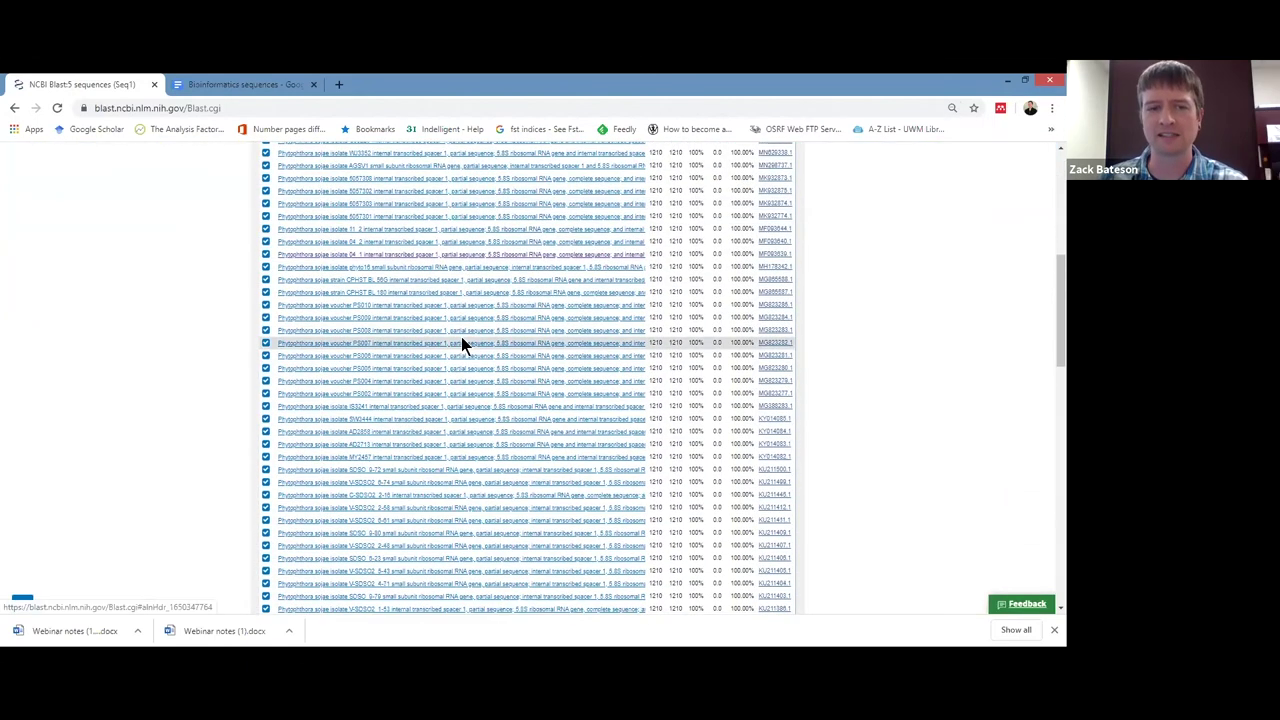
pyautogui.scroll(-3, 461, 342)
pyautogui.scroll(-15, 461, 342)
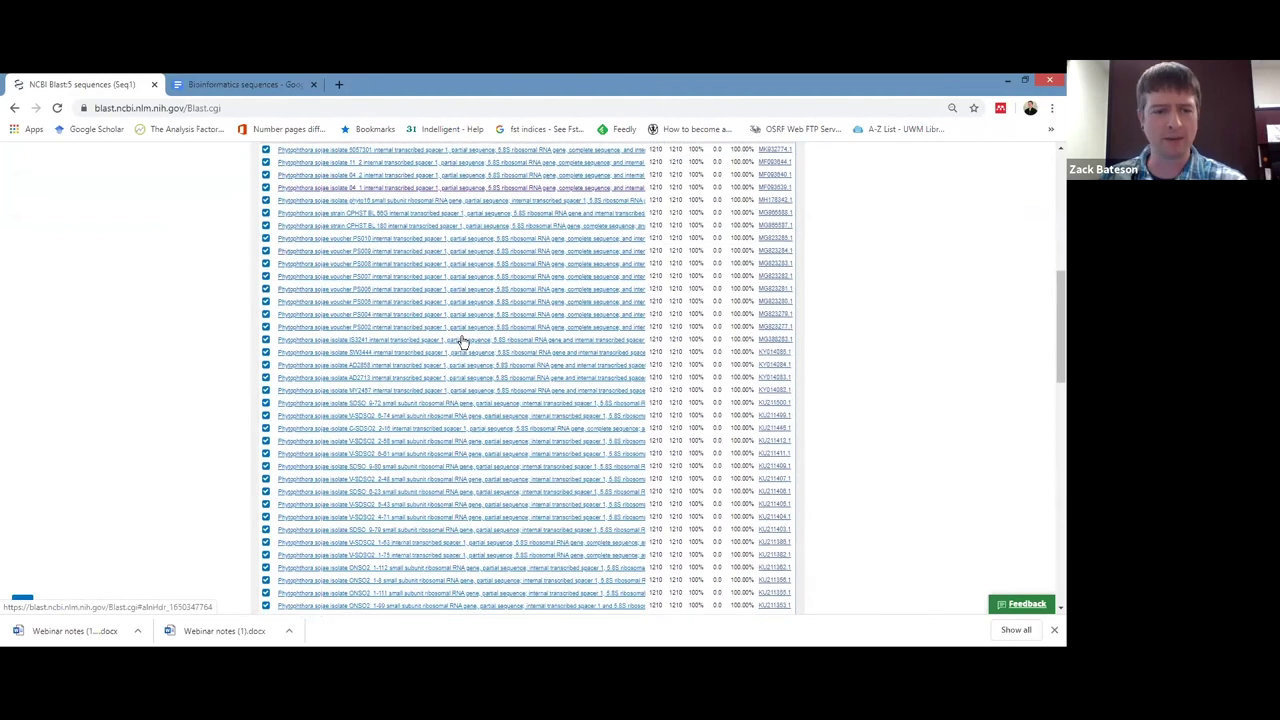
pyautogui.scroll(-4, 461, 342)
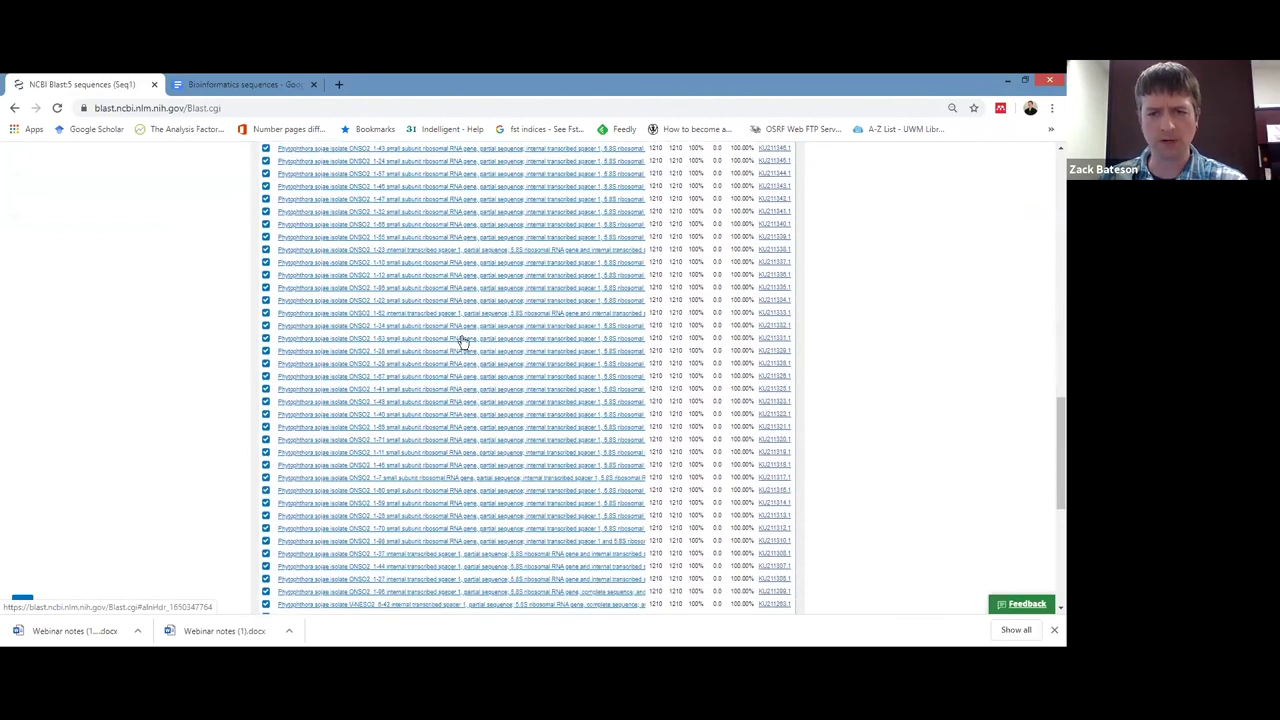
pyautogui.scroll(5, 461, 342)
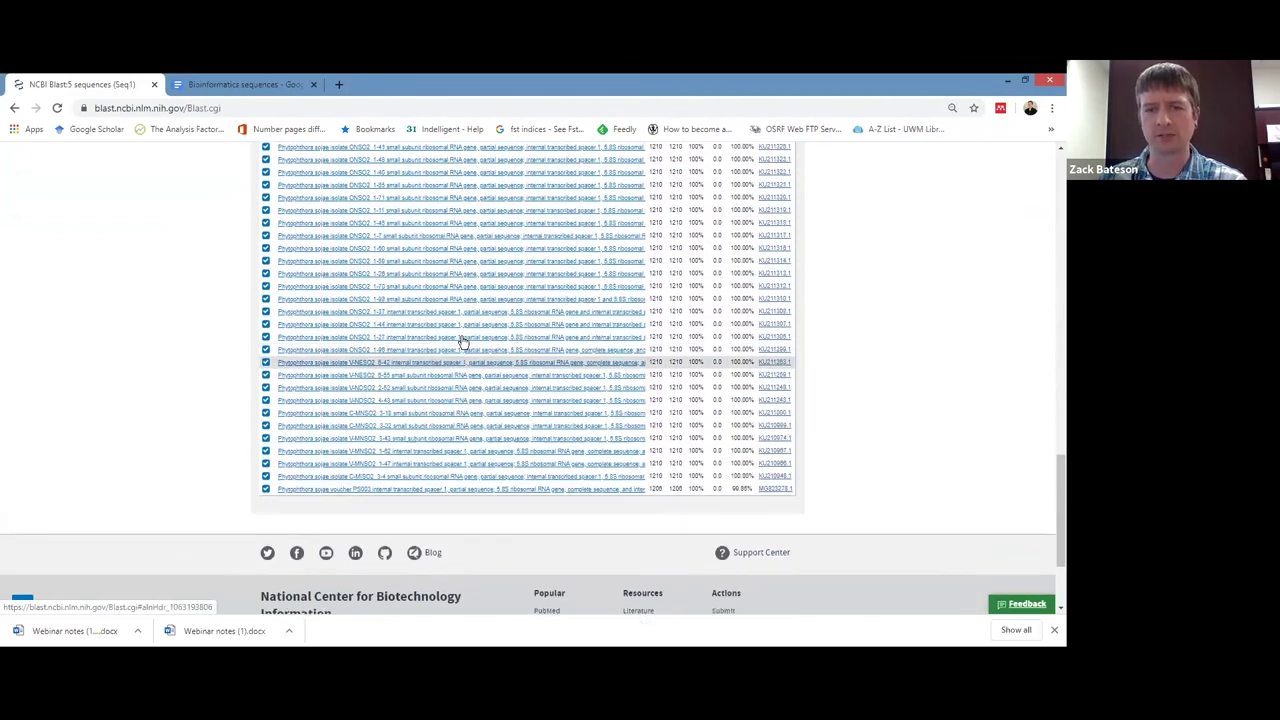
pyautogui.scroll(15, 461, 342)
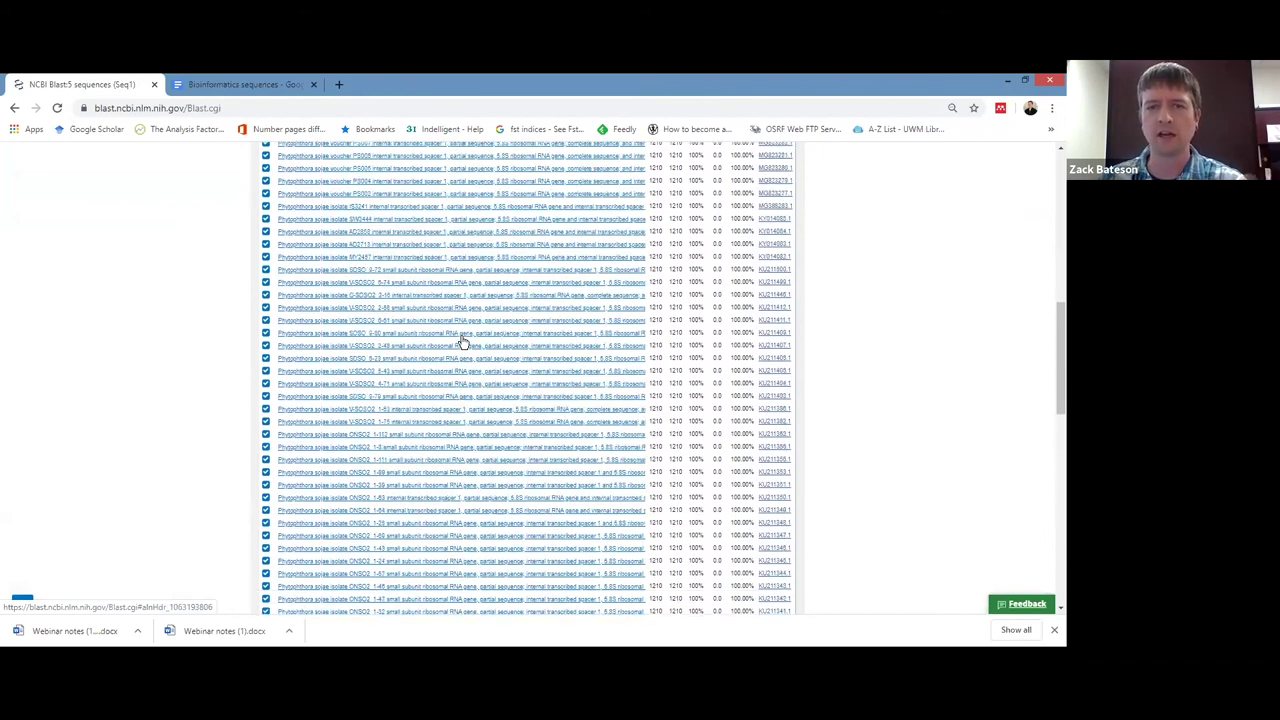
pyautogui.scroll(2, 462, 341)
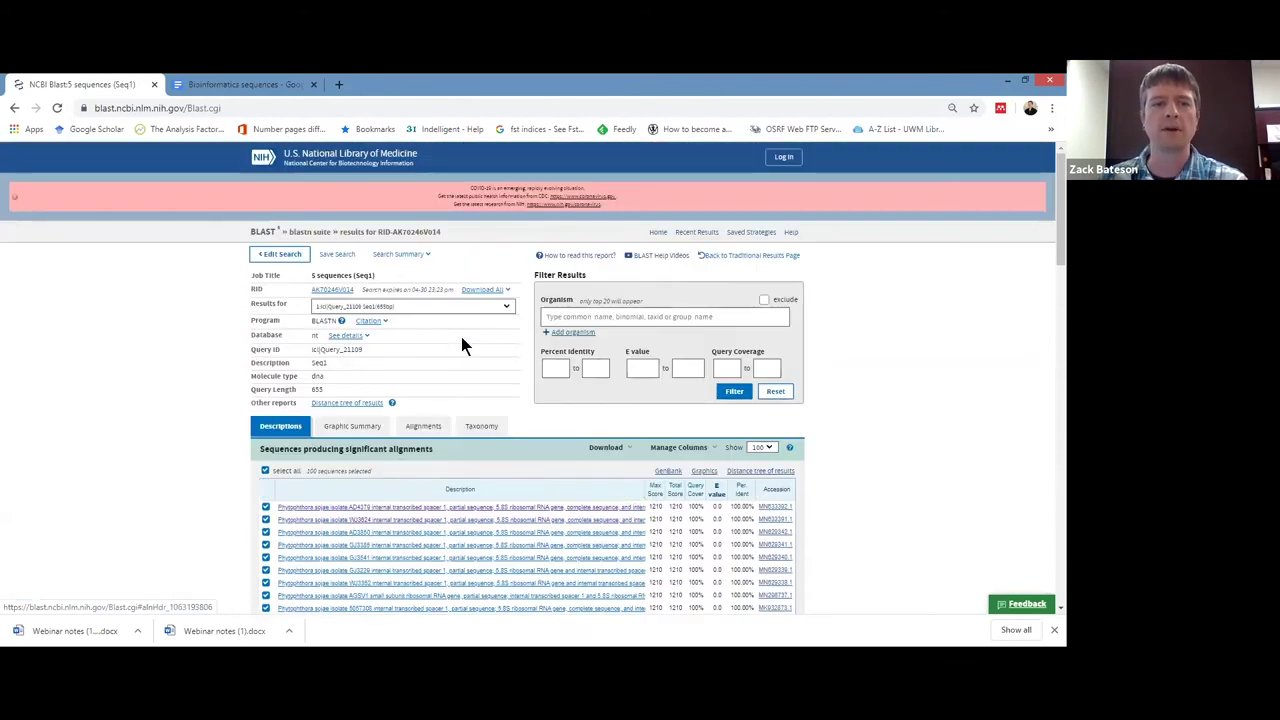
# Enlarge the results page until the job title, query details and result filters for Seq1 are easy to read.
pyautogui.hotkey('ctrl', '-')
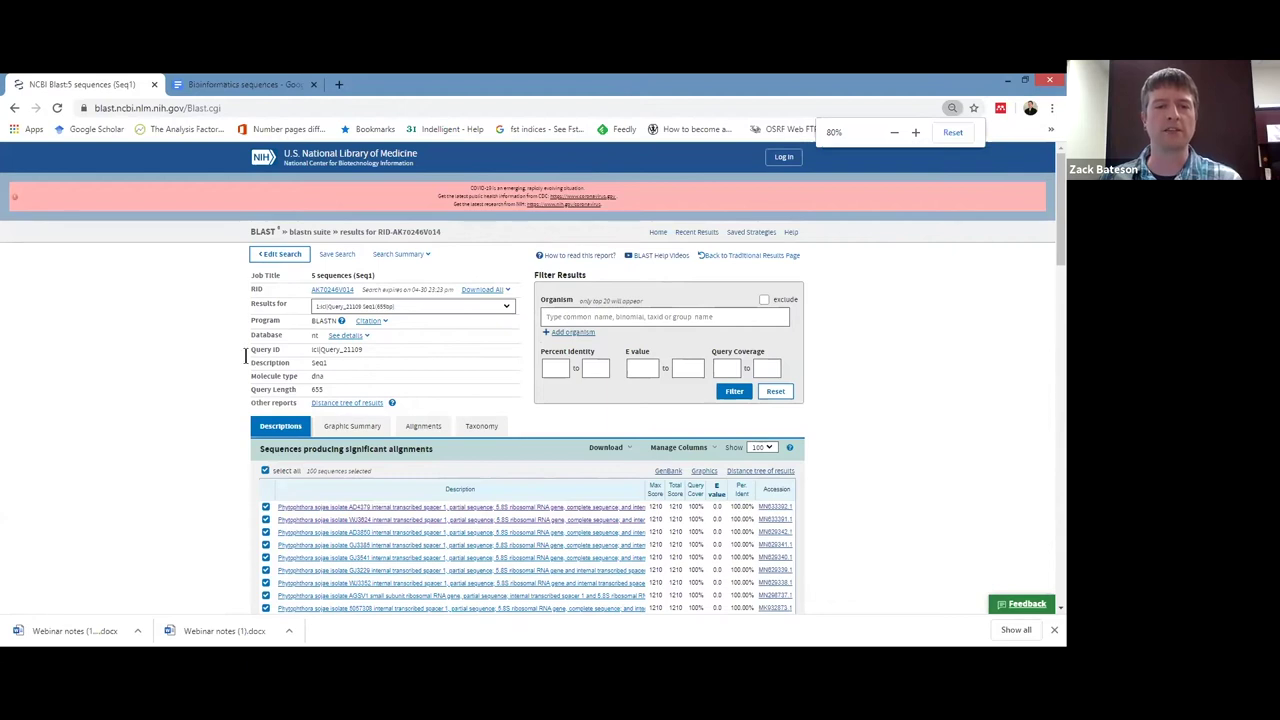
pyautogui.hotkey('ctrl', '+')
pyautogui.hotkey('ctrl', '+')
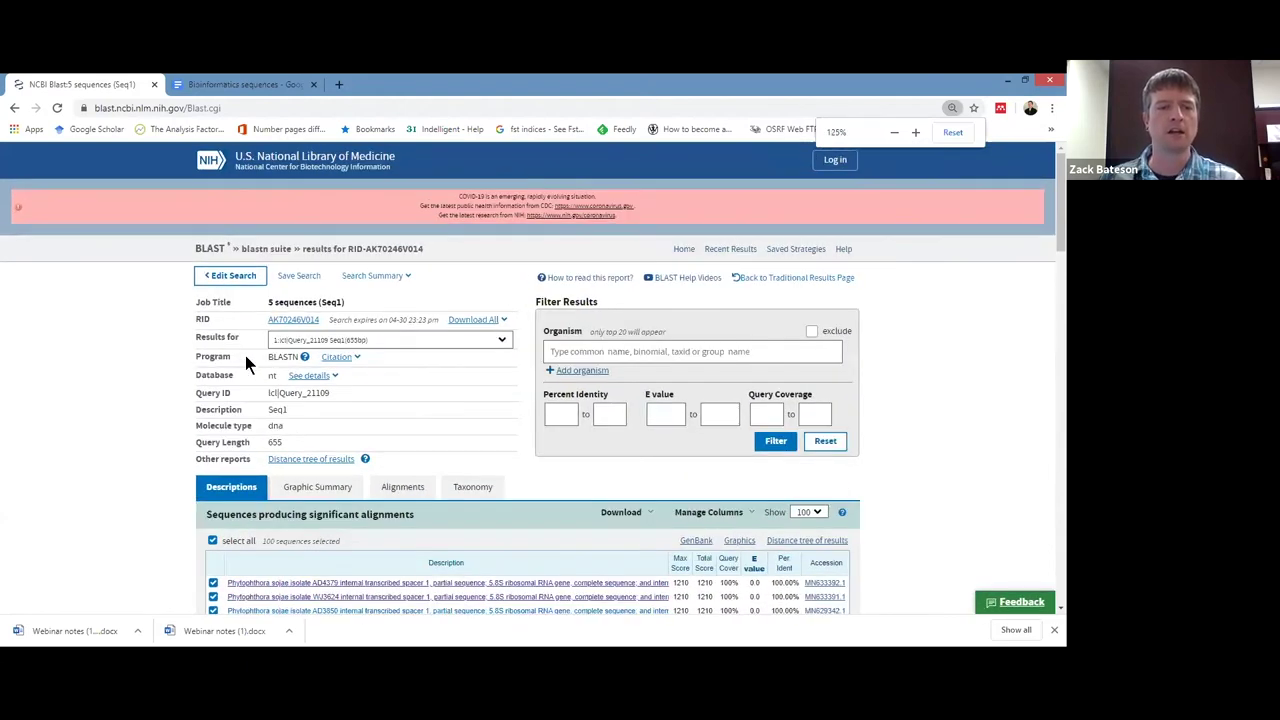
pyautogui.hotkey('ctrl', '+')
pyautogui.hotkey('ctrl', '+')
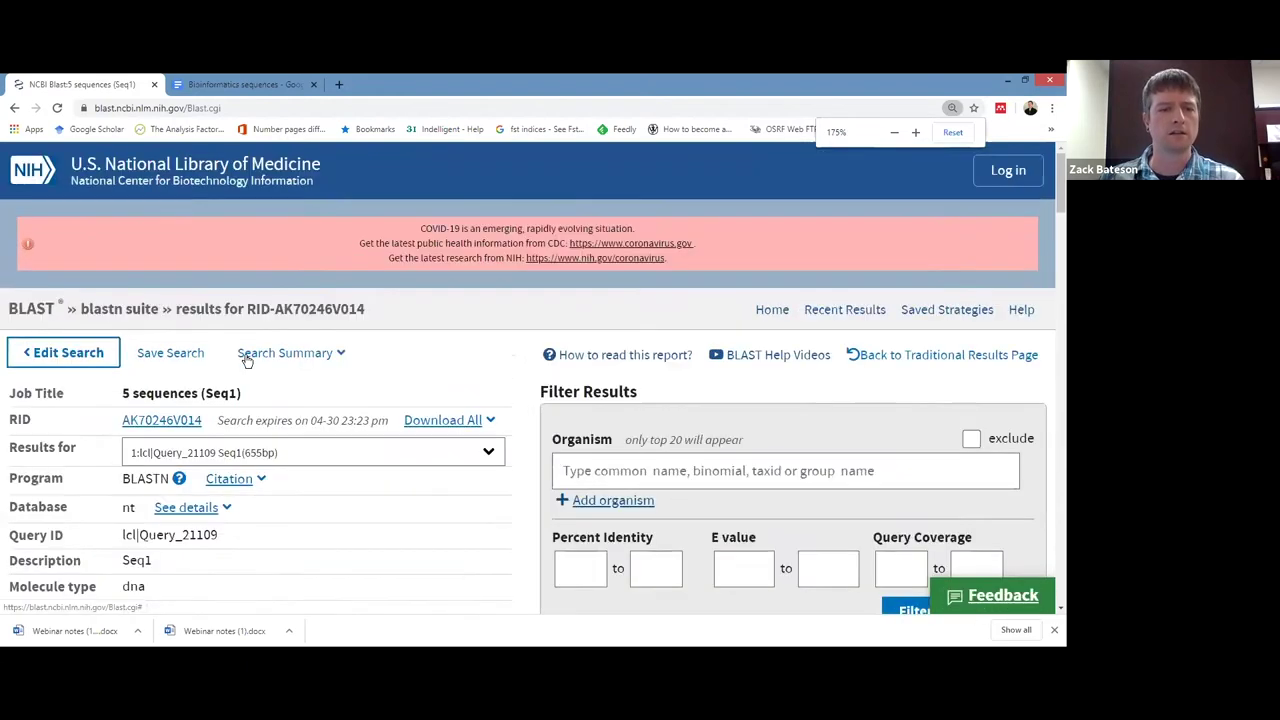
pyautogui.scroll(-5, 245, 355)
pyautogui.hotkey('ctrl', '+')
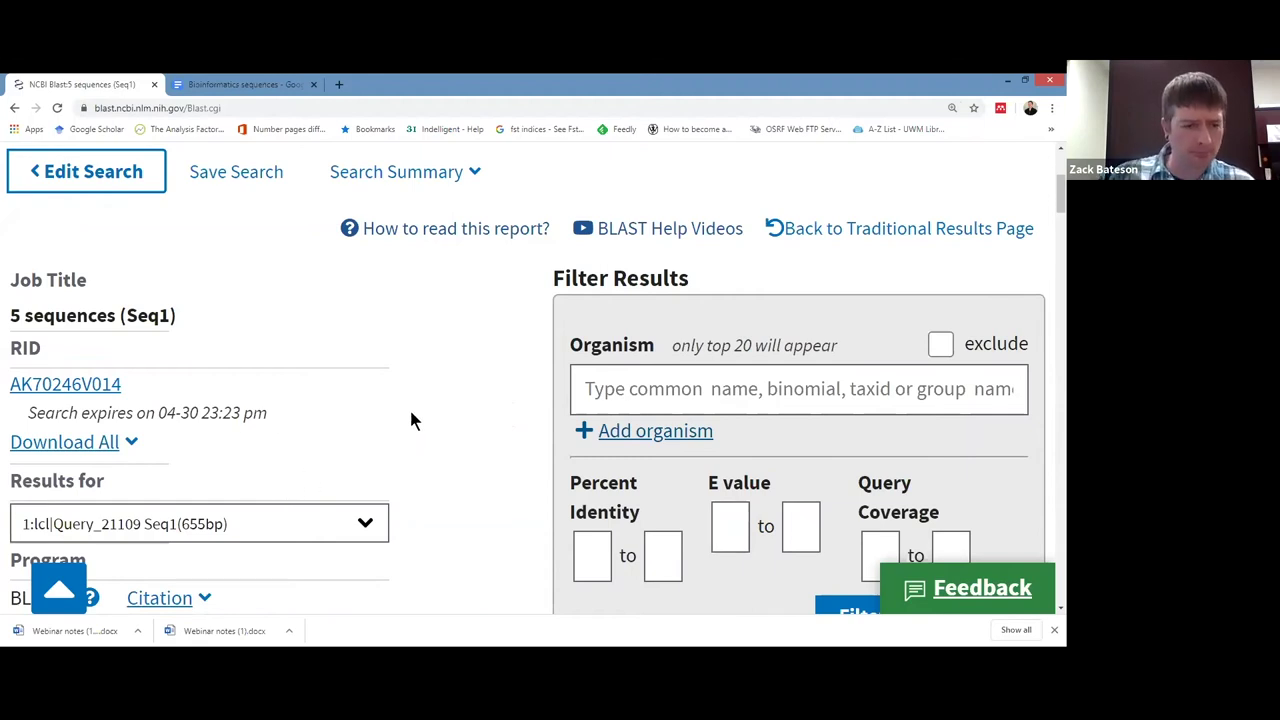
pyautogui.hotkey('ctrl', '-')
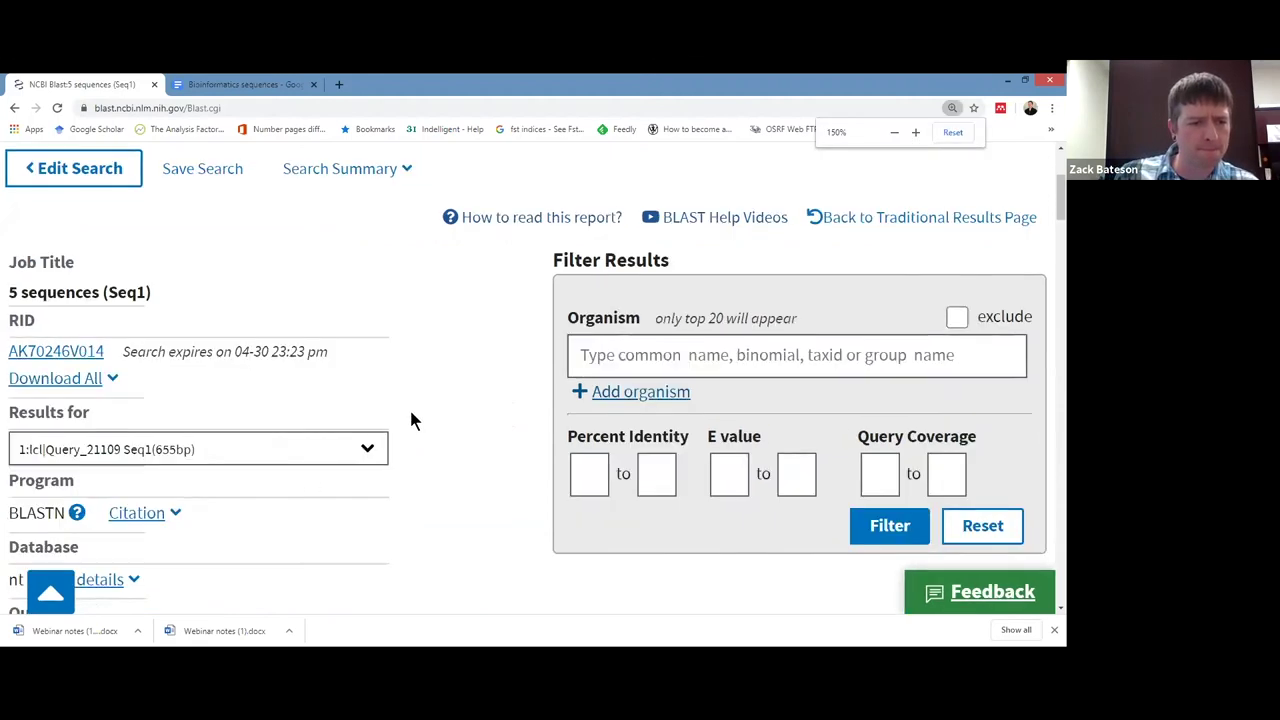
pyautogui.scroll(-3, 173, 344)
pyautogui.hotkey('ctrl', '-')
pyautogui.hotkey('ctrl', '-')
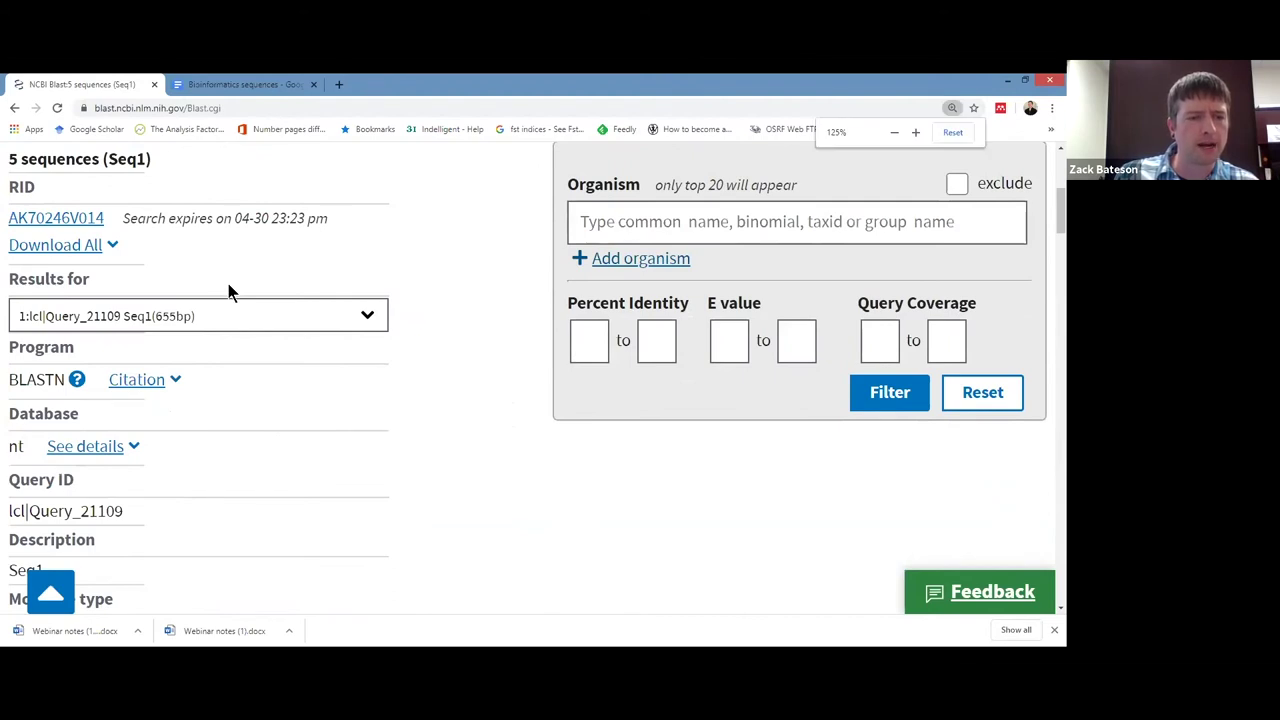
pyautogui.scroll(1, 230, 330)
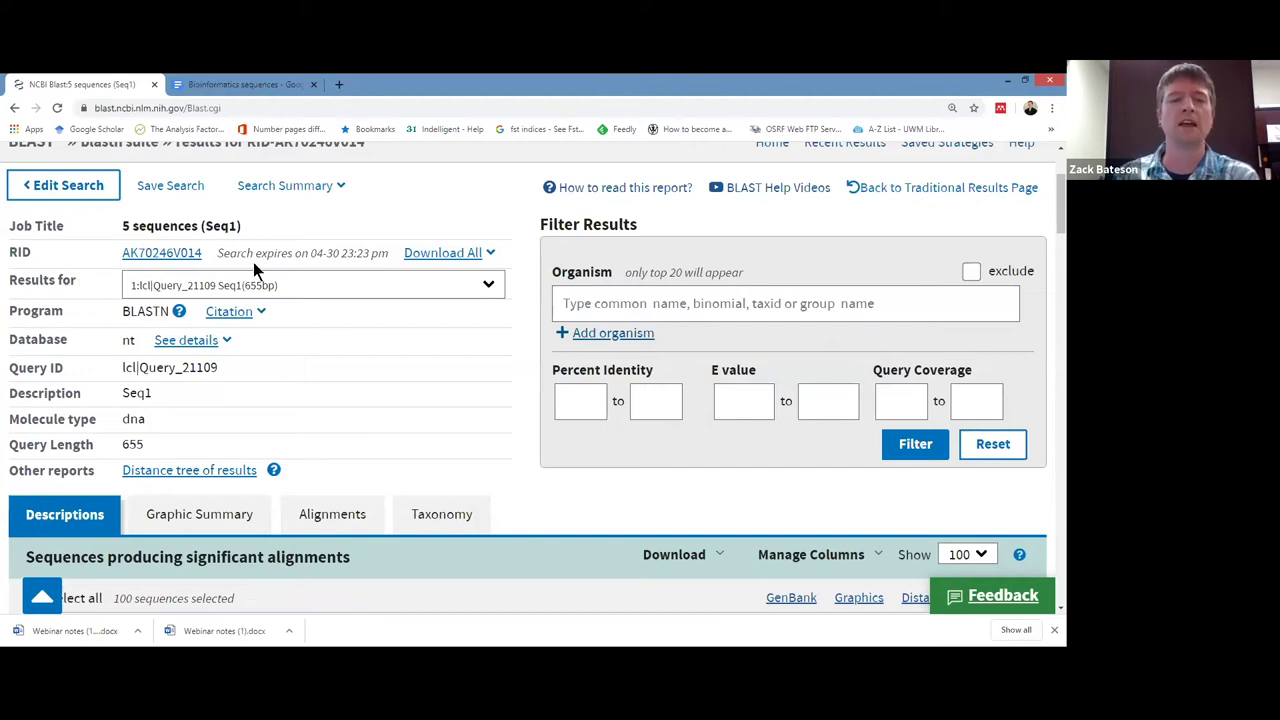
# Keep Seq1 as the query whose results are shown, and highlight its query ID, molecule type and query length.
pyautogui.click(488, 288)
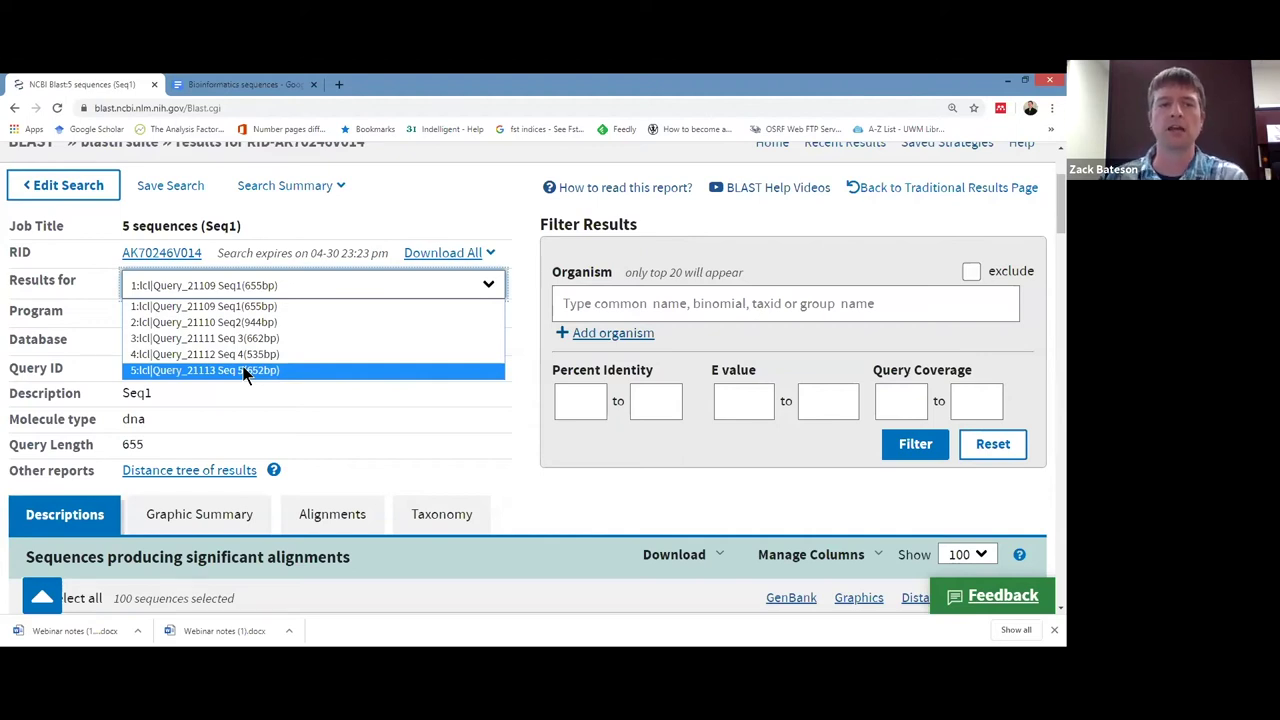
pyautogui.click(240, 311)
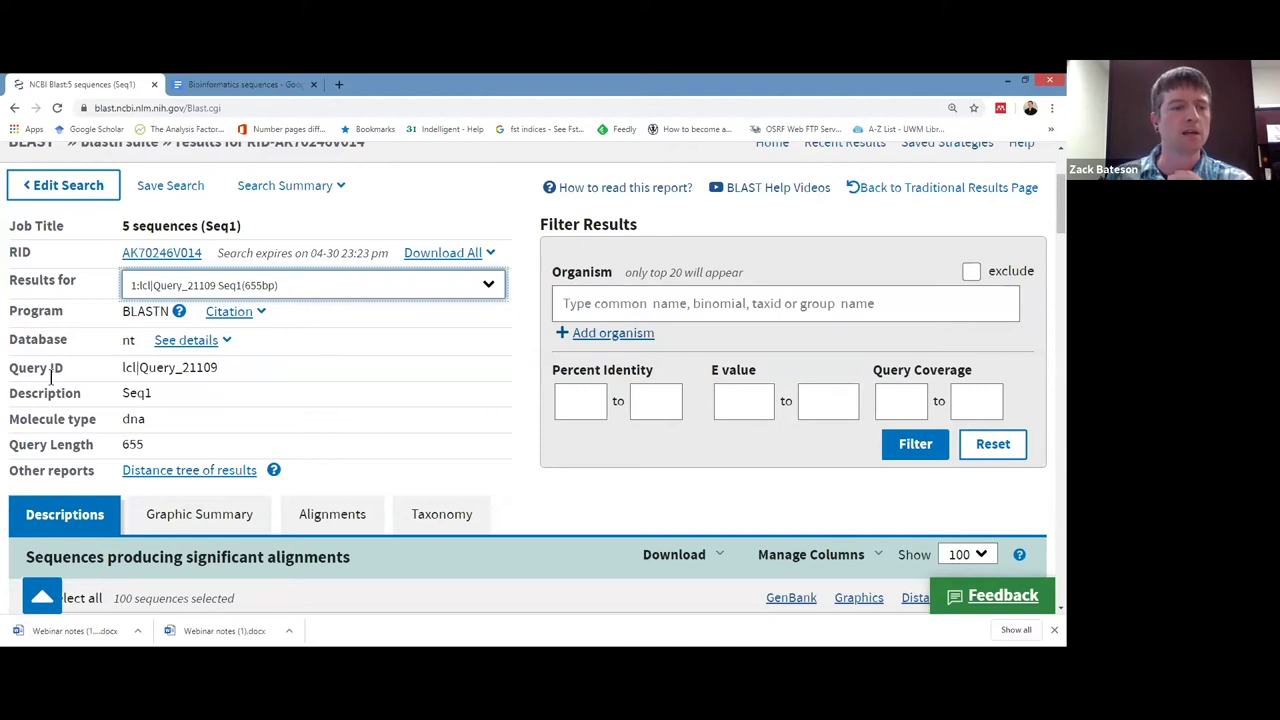
pyautogui.moveTo(8, 368); pyautogui.dragTo(225, 372)
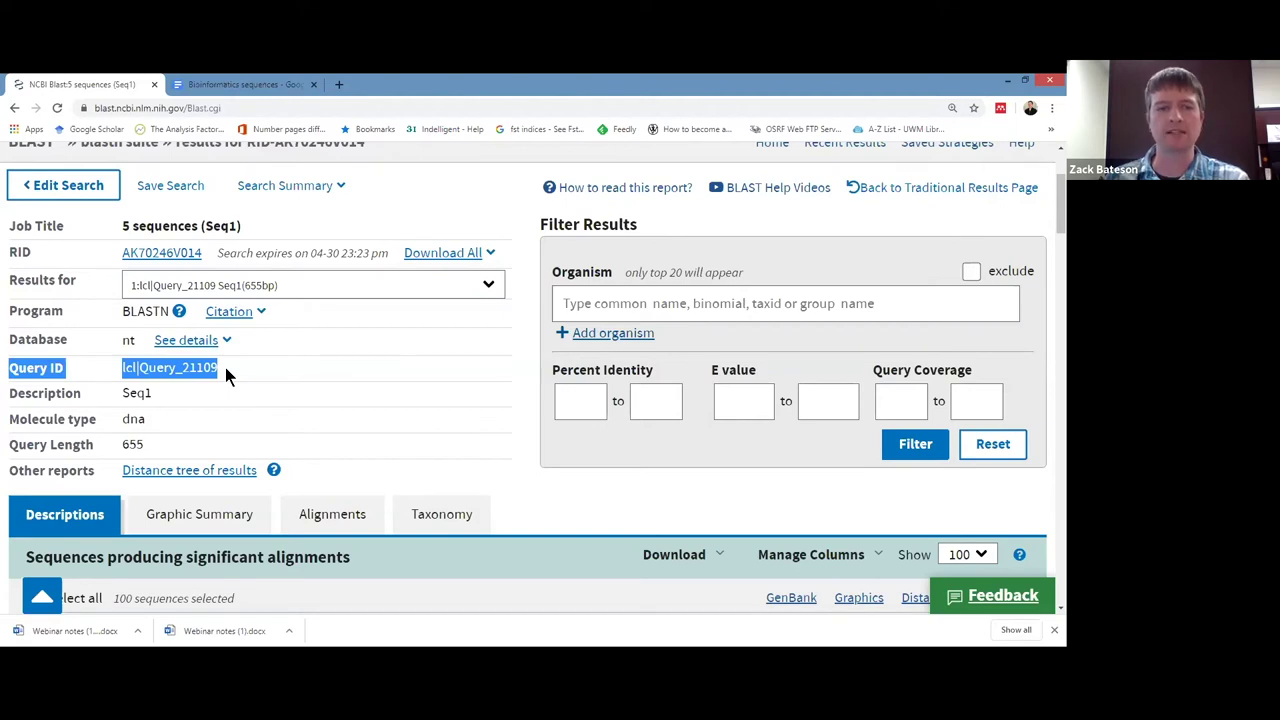
pyautogui.scroll(-1, 225, 367)
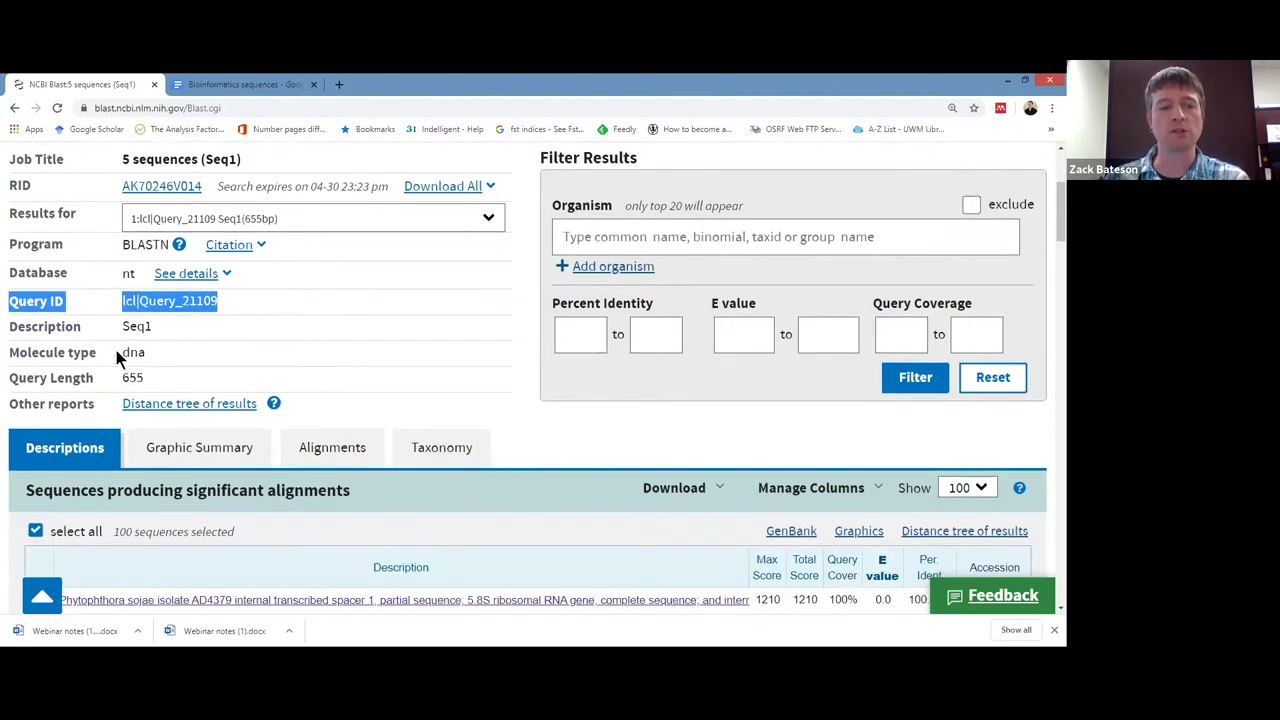
pyautogui.moveTo(121, 351); pyautogui.dragTo(147, 351)
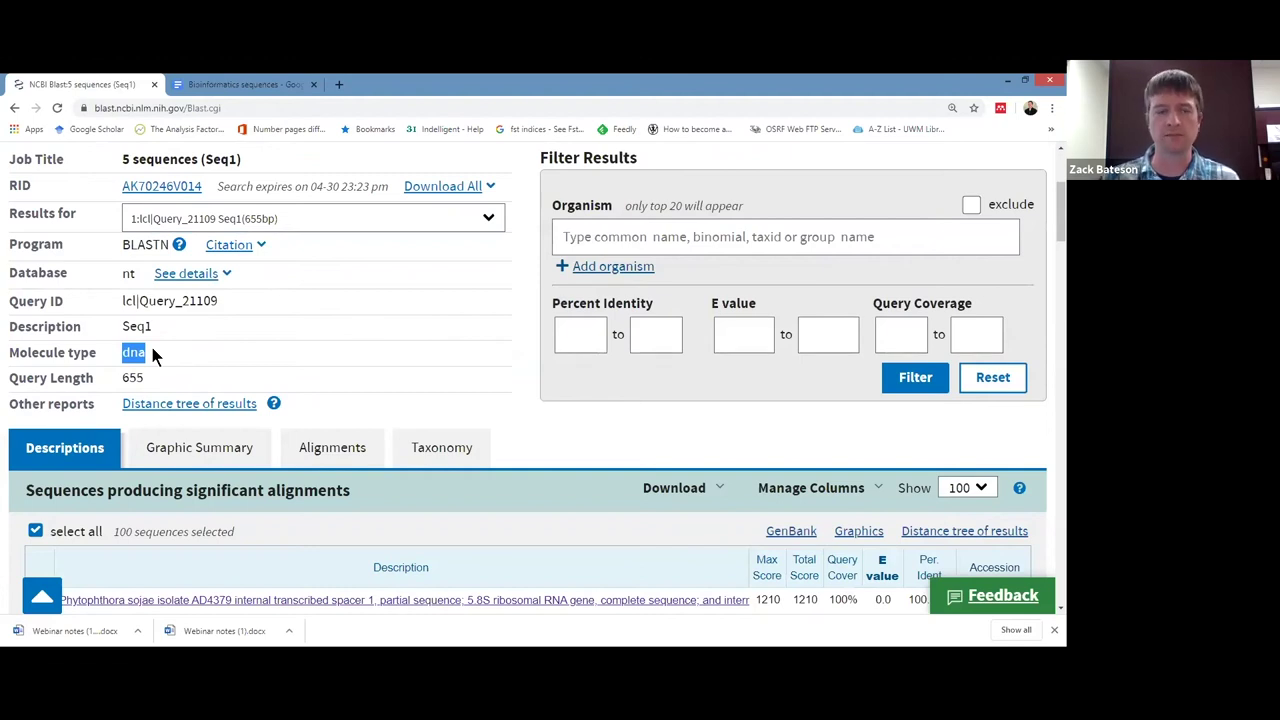
pyautogui.moveTo(130, 378)
pyautogui.mouseDown()
pyautogui.moveTo(144, 378)
pyautogui.moveTo(125, 378)
pyautogui.mouseUp()
pyautogui.doubleClick(144, 378)
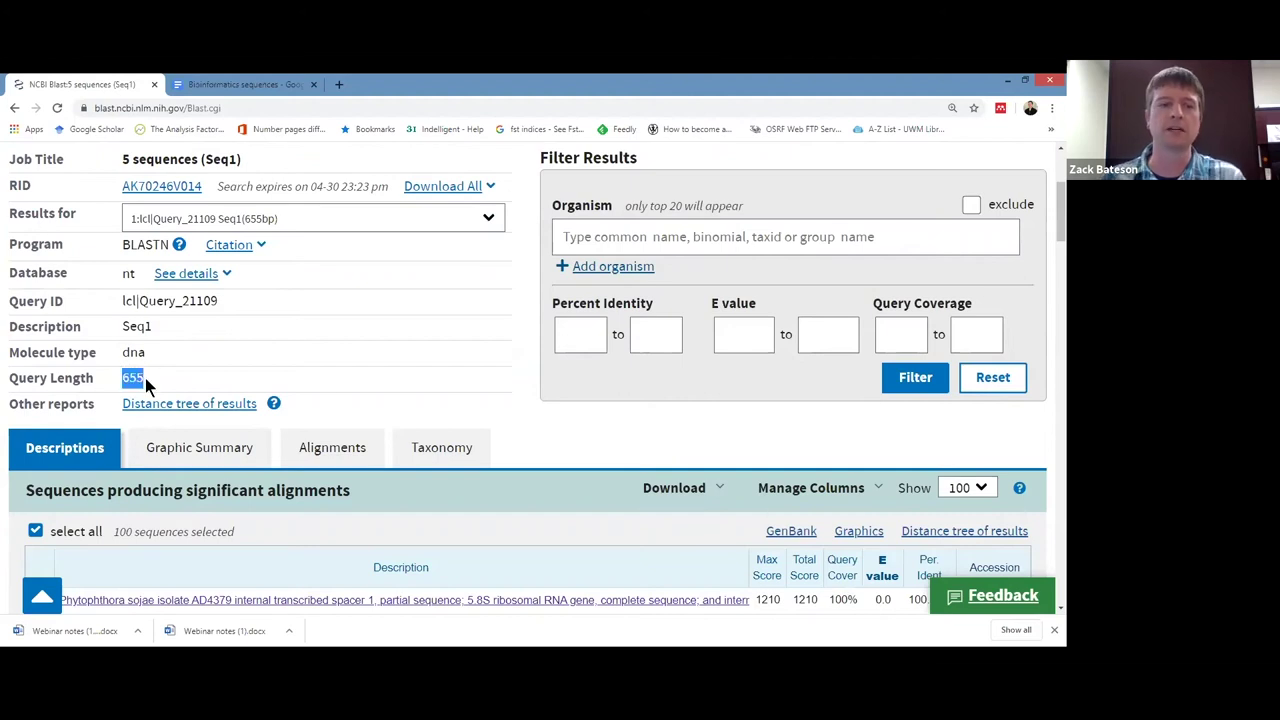
# Look through the queries whose results can be shown, keep Seq1, and examine its table of sequences producing significant alignments.
pyautogui.click(484, 219)
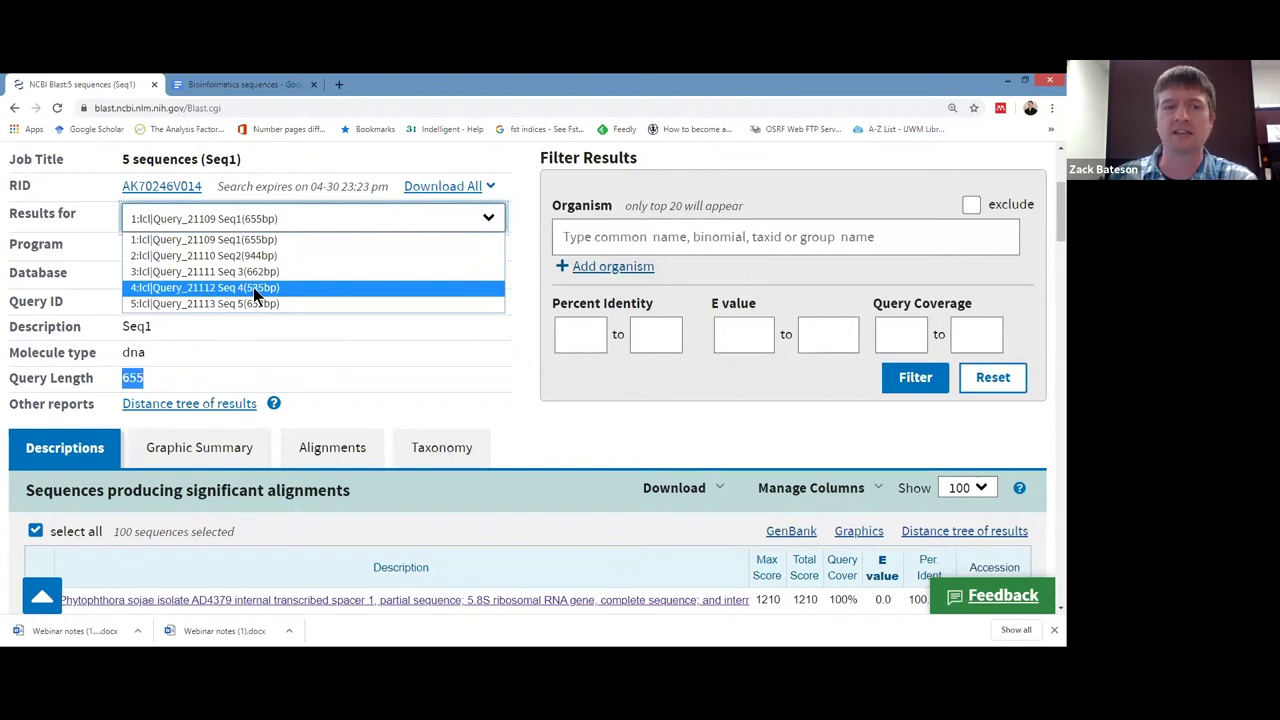
pyautogui.click(490, 222)
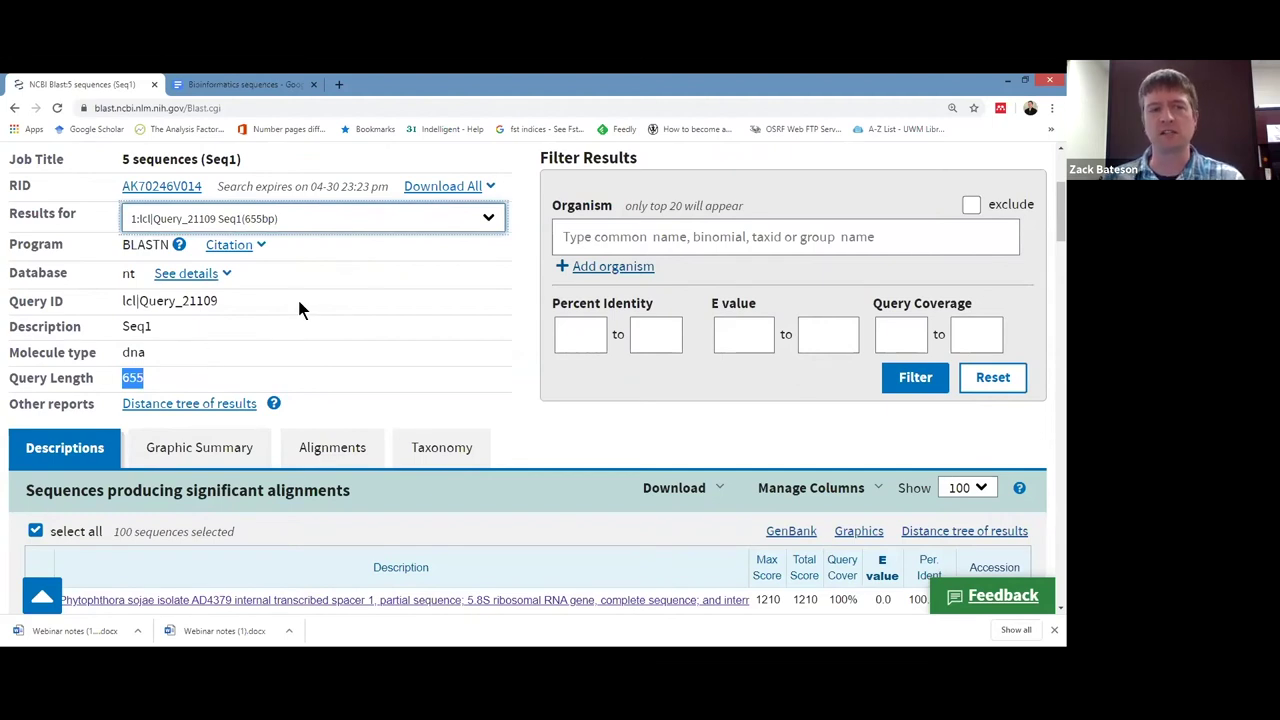
pyautogui.scroll(-2, 340, 313)
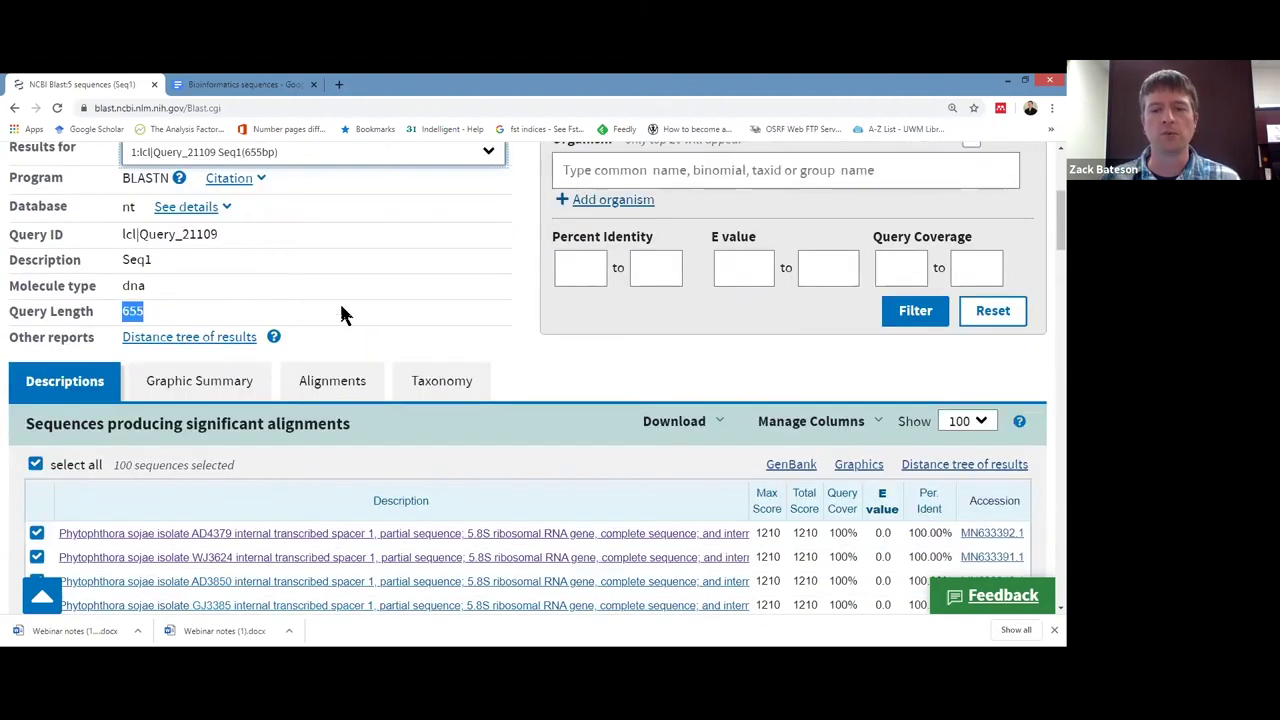
pyautogui.scroll(-1, 340, 313)
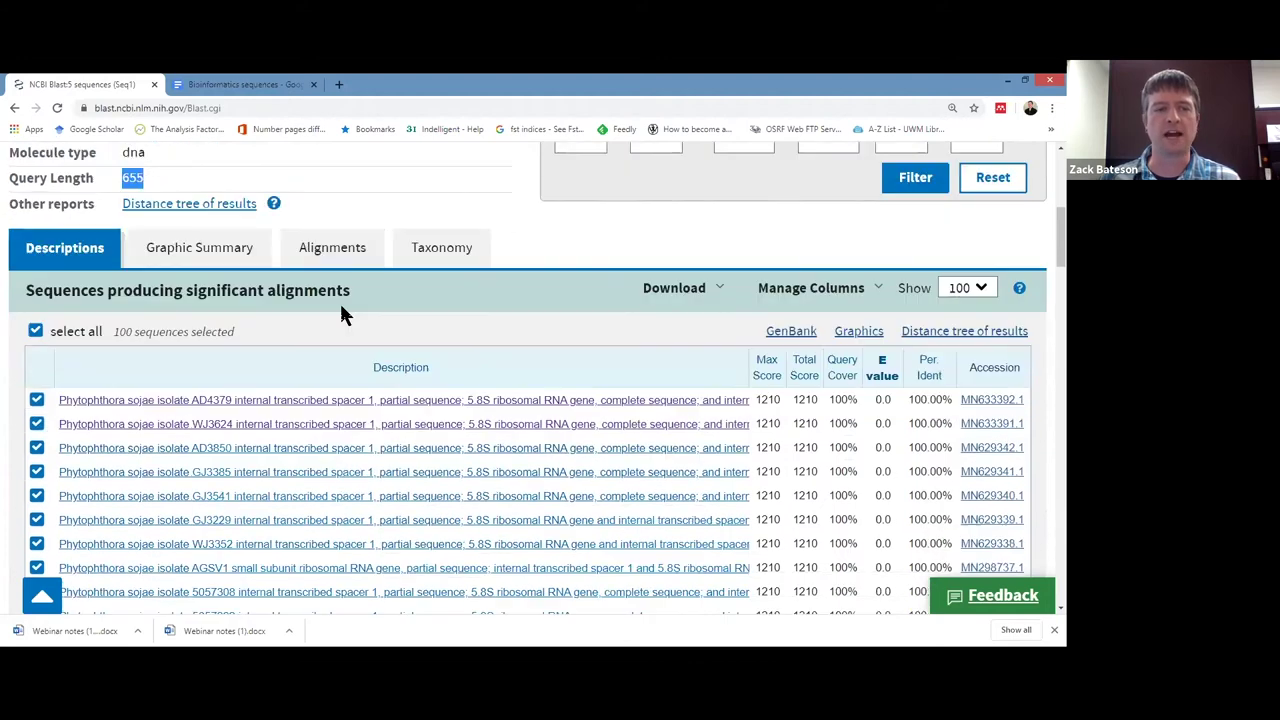
pyautogui.scroll(-1, 340, 313)
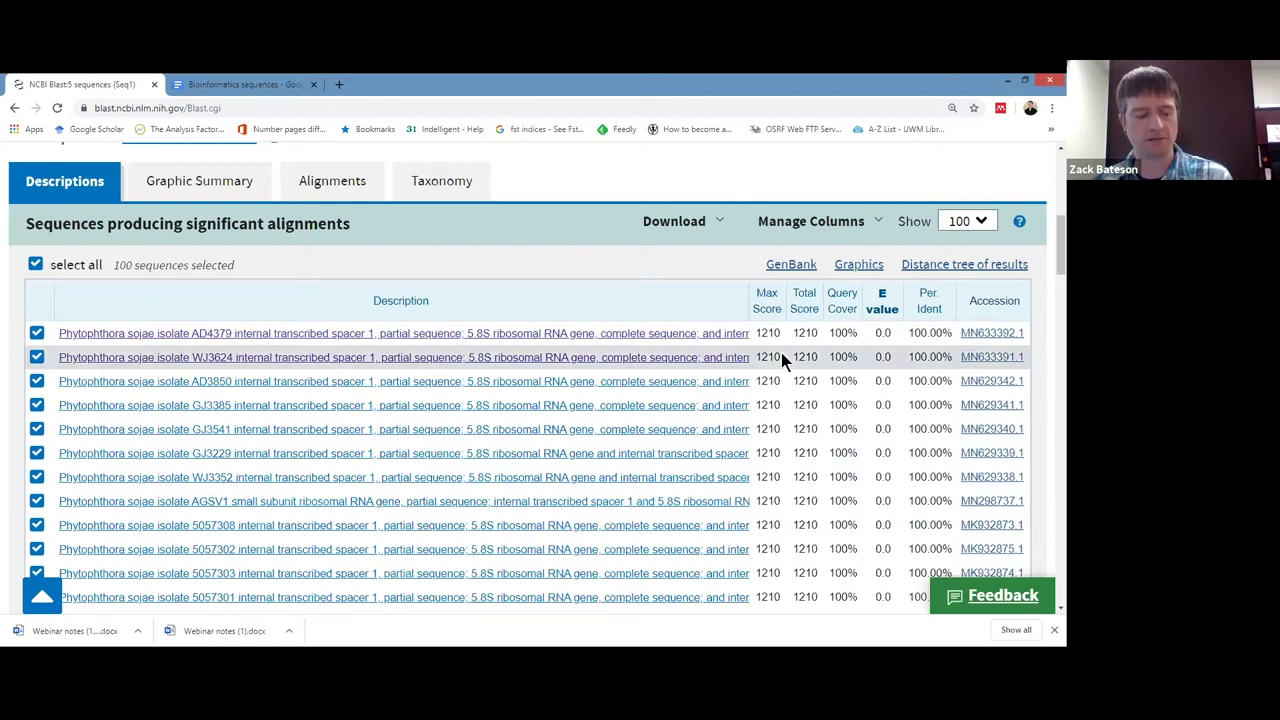
# Enlarge the results page to 150% and examine the descriptions, scores, query cover, E value and percent identity of the top Seq1 hits.
pyautogui.hotkey('ctrl', '+')
pyautogui.hotkey('ctrl', '+')
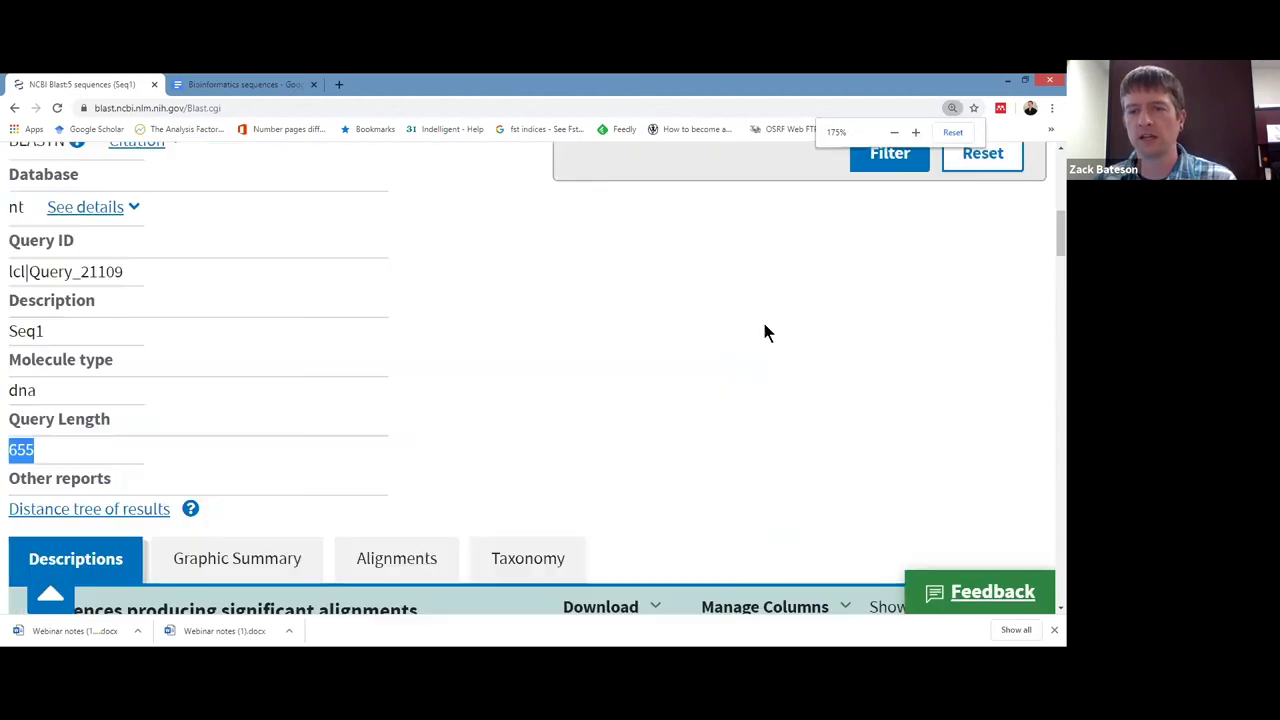
pyautogui.scroll(-2, 748, 345)
pyautogui.hotkey('ctrl', '+')
pyautogui.scroll(-5, 749, 358)
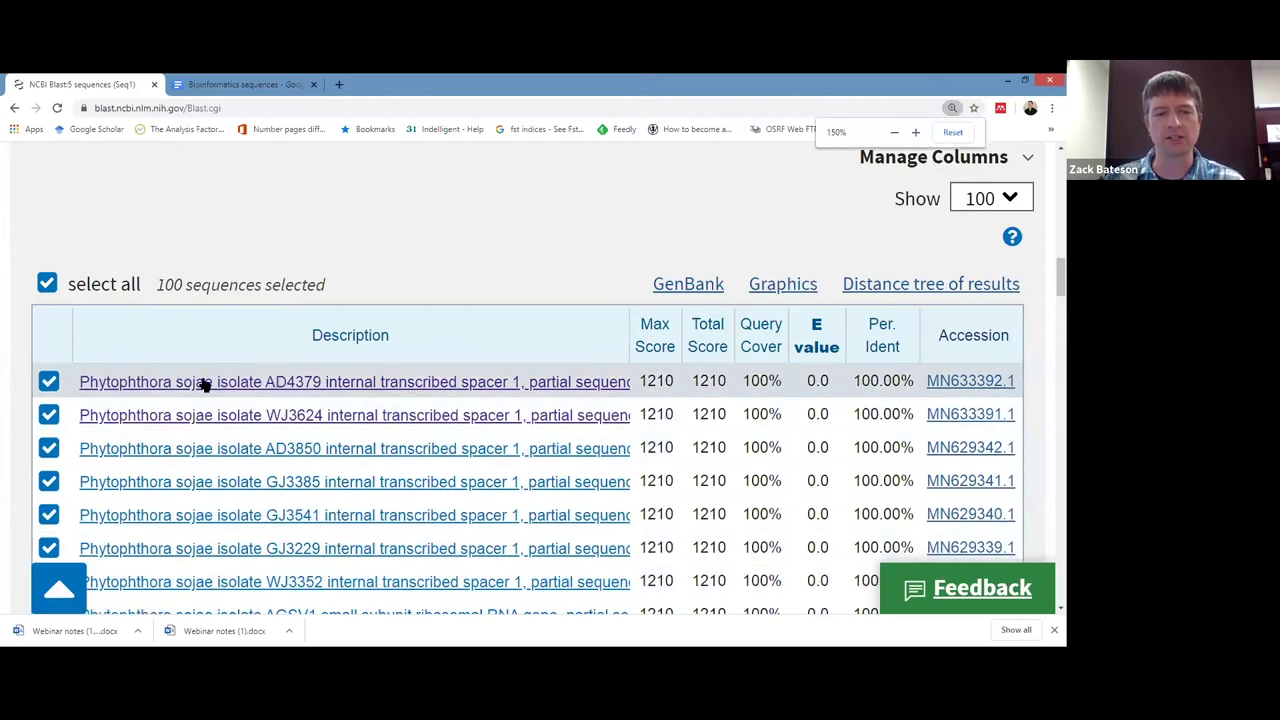
pyautogui.hotkey('ctrl', '-')
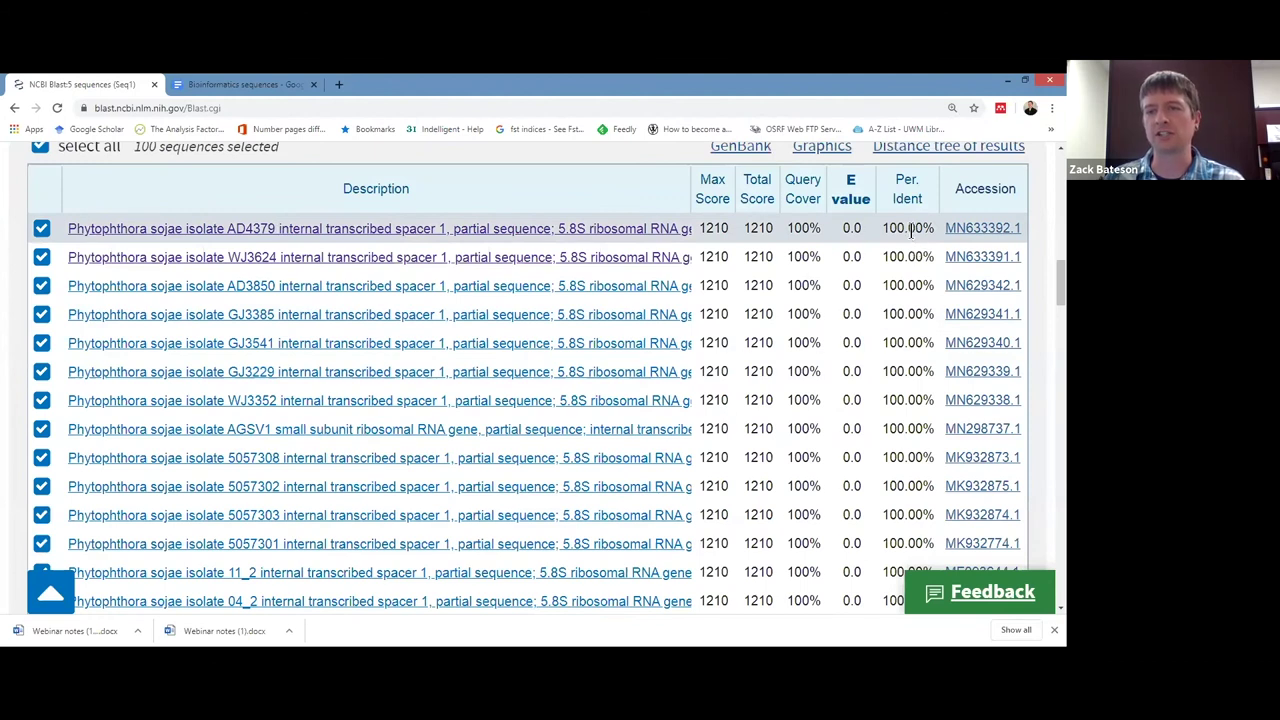